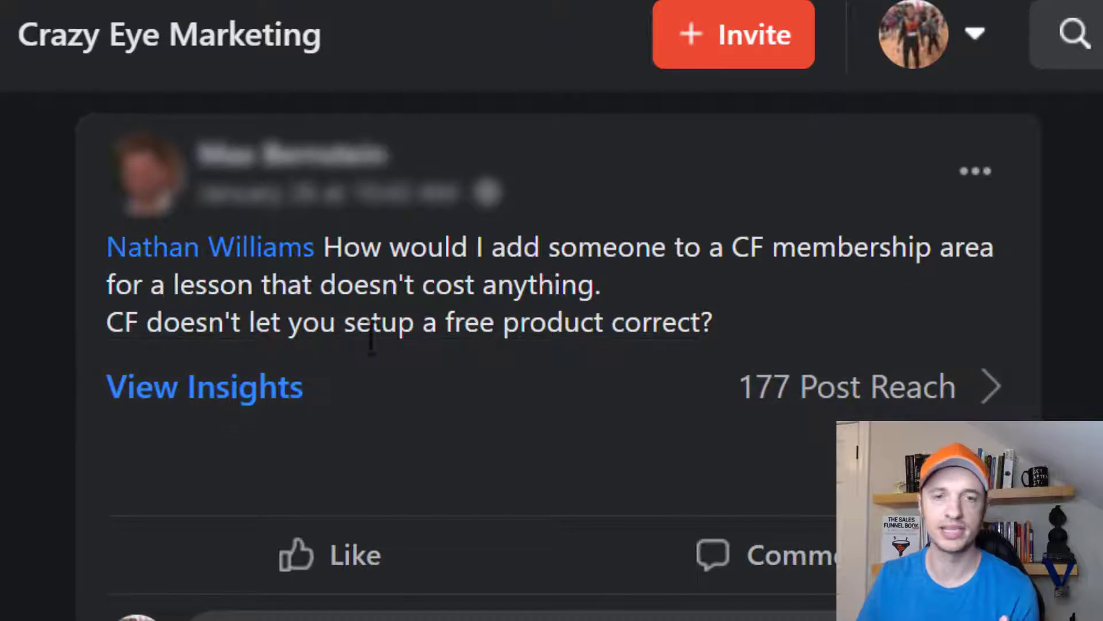
- Highlight the Facebook group question about free membership lessons, then clear the highlight
drag(728, 321, 363, 322)
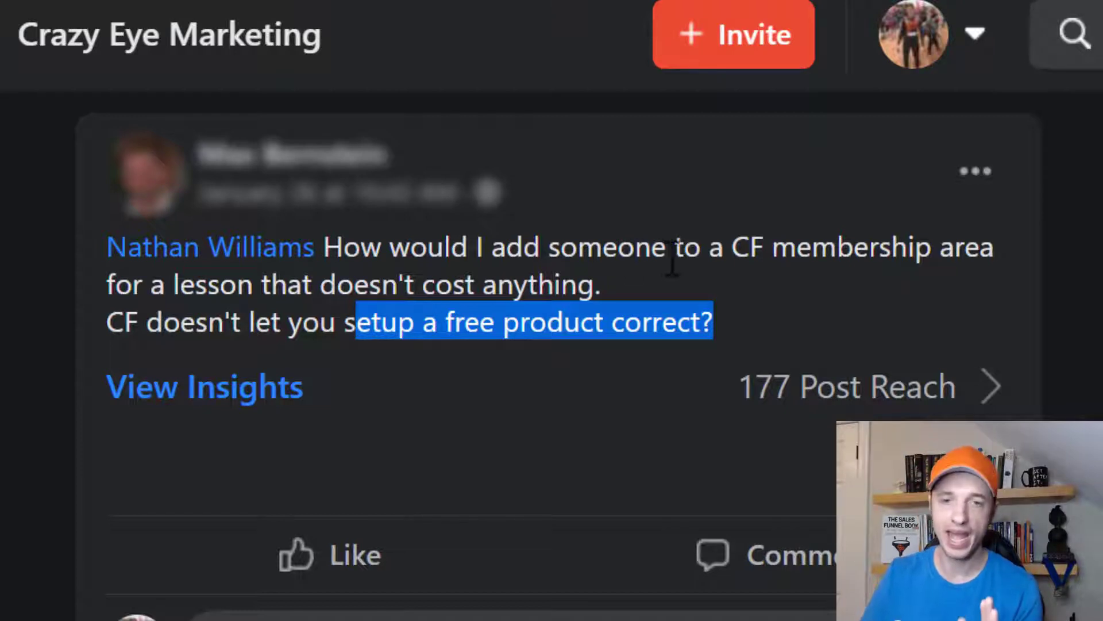
drag(709, 247, 874, 291)
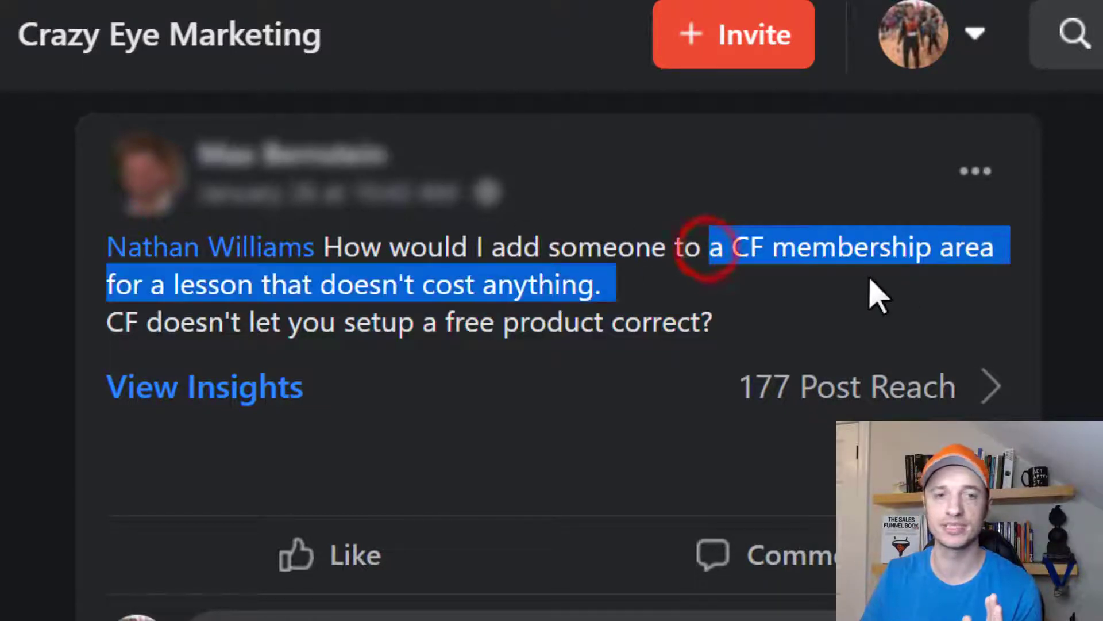
click(402, 286)
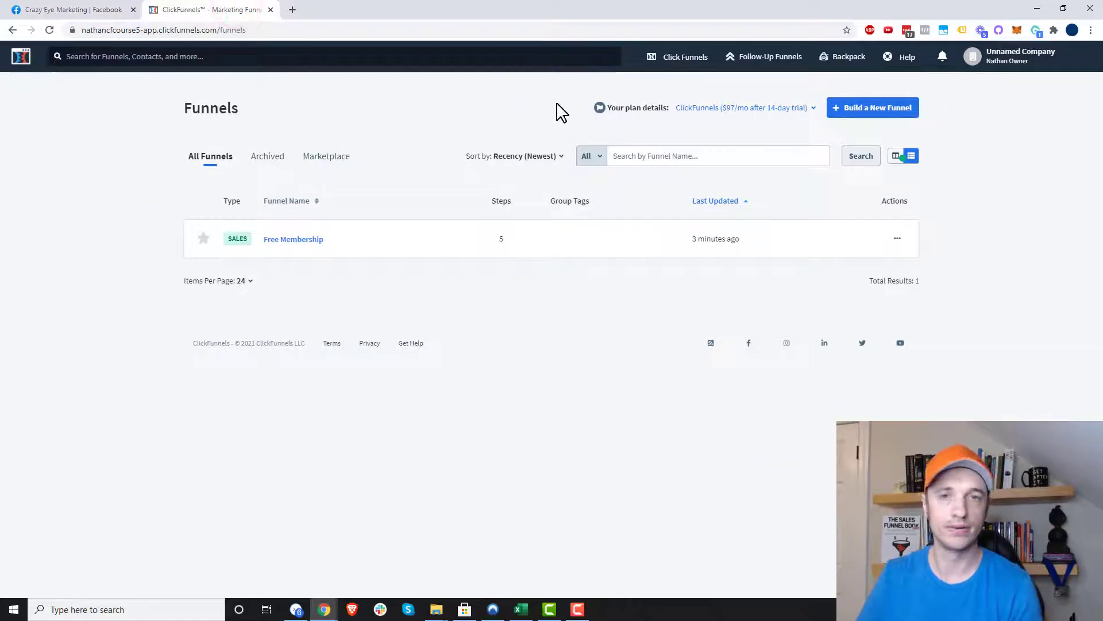
- Build a Sell Your Product > Membership funnel named 'Free Membership Example'
click(895, 114)
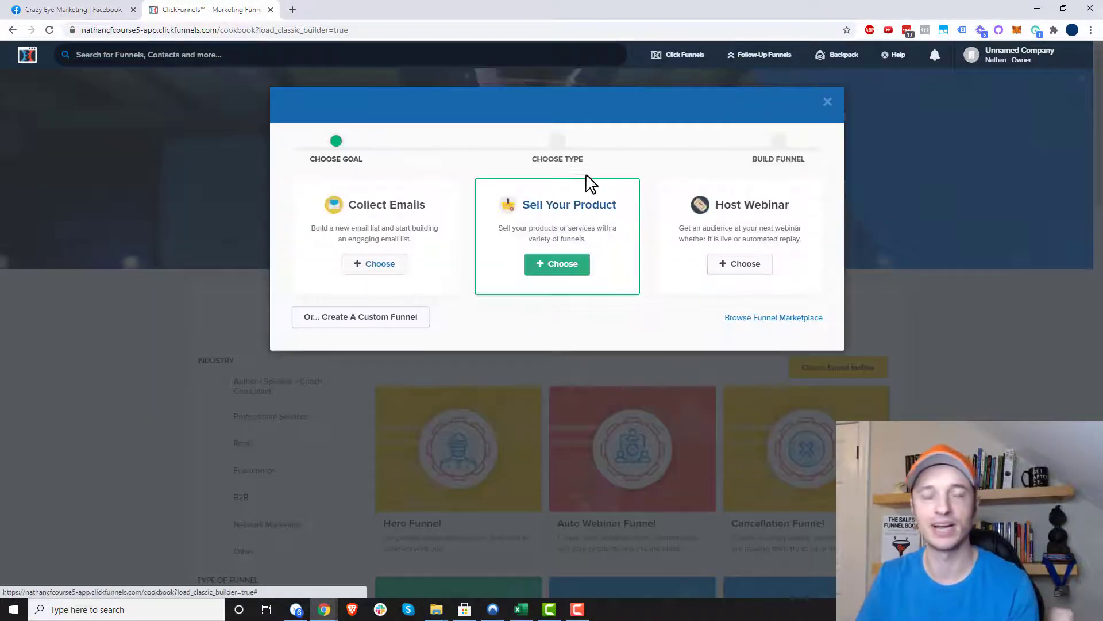
click(560, 266)
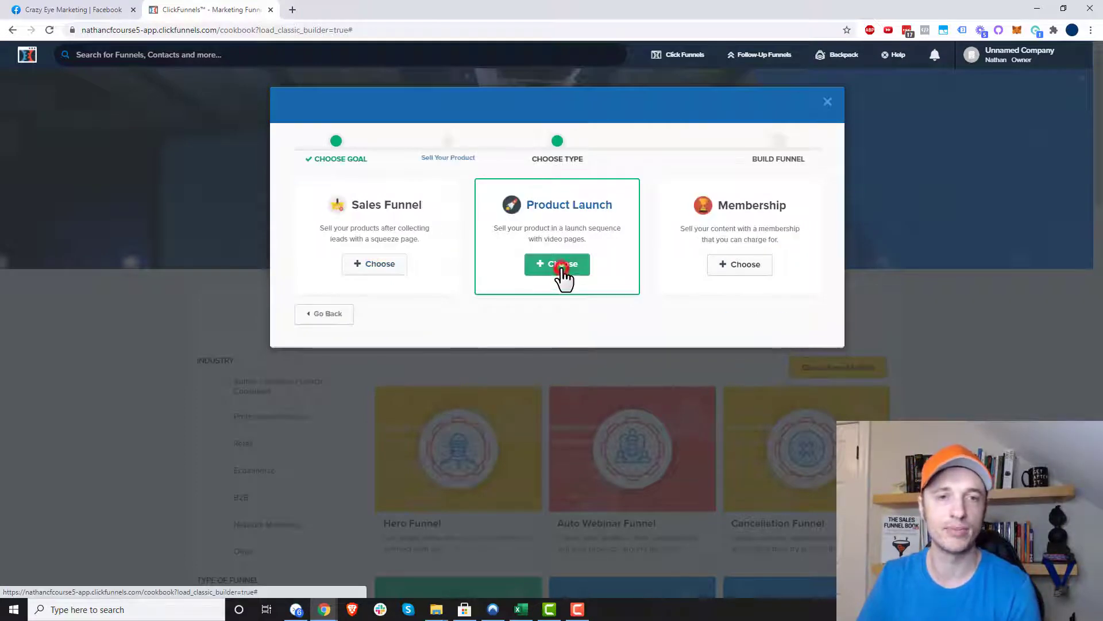
click(719, 264)
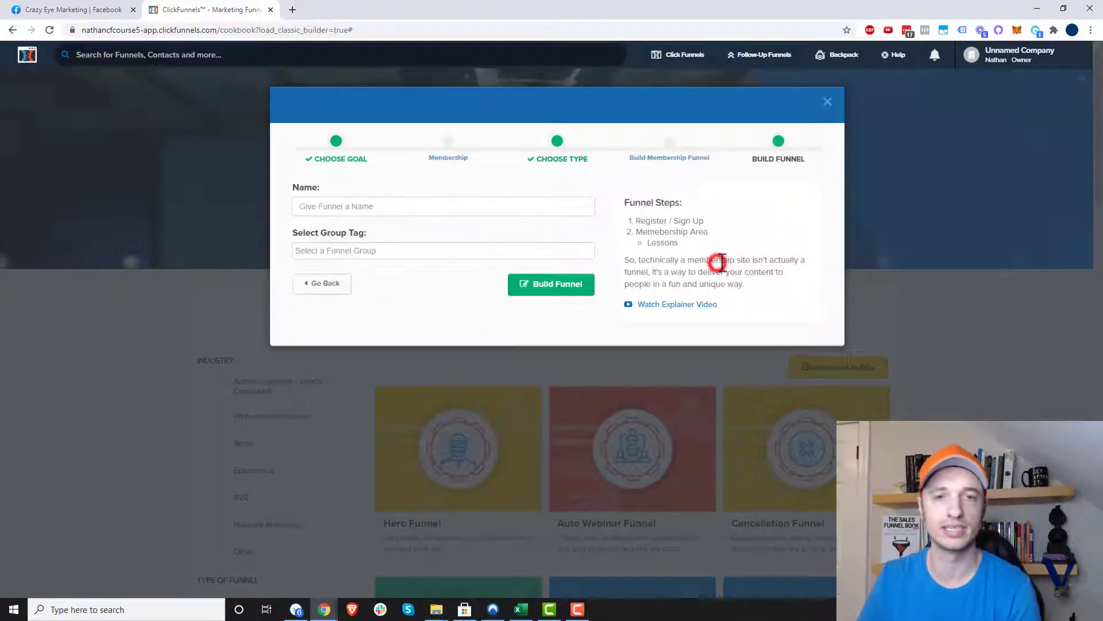
click(453, 208)
text(F)
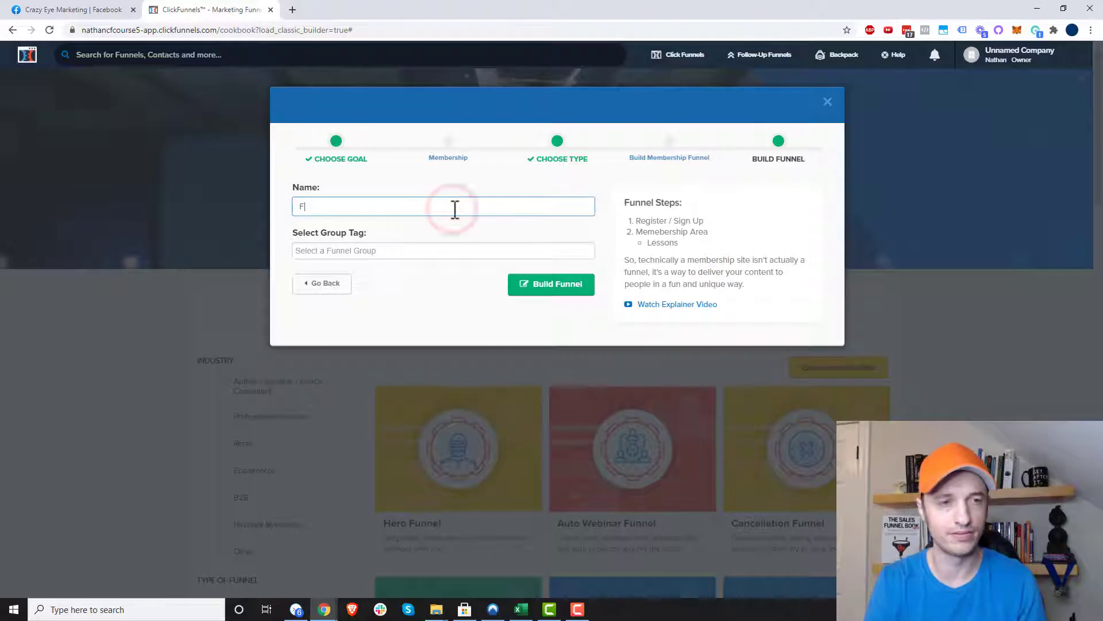
text(ree Membership Example)
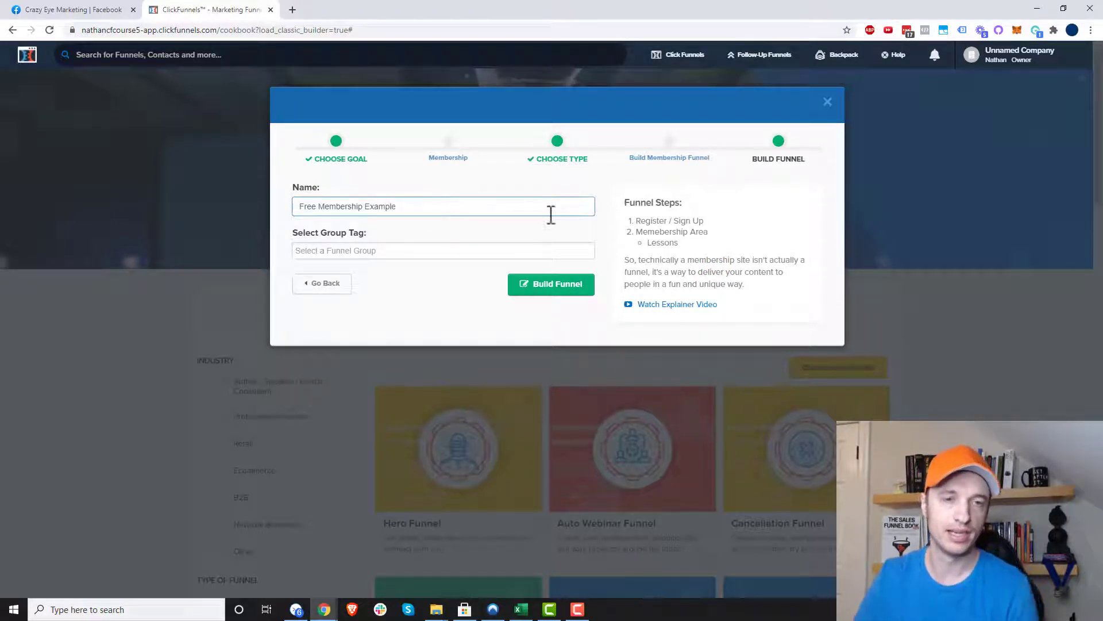
click(544, 290)
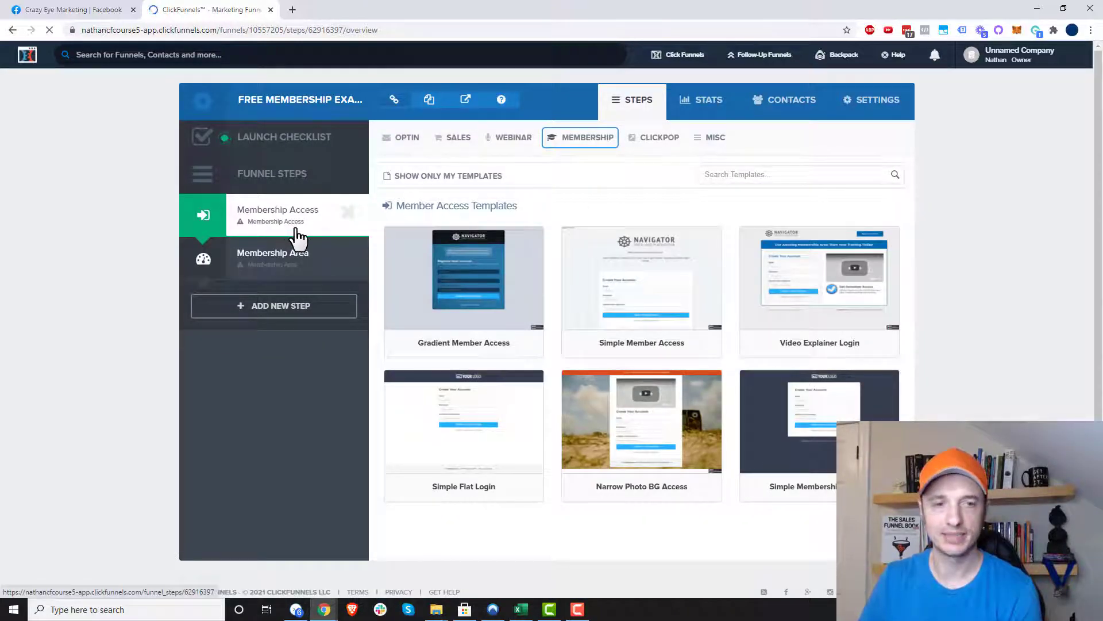
- Apply Simple Membership to Membership Access and Clean Members Area to Membership Area
click(807, 411)
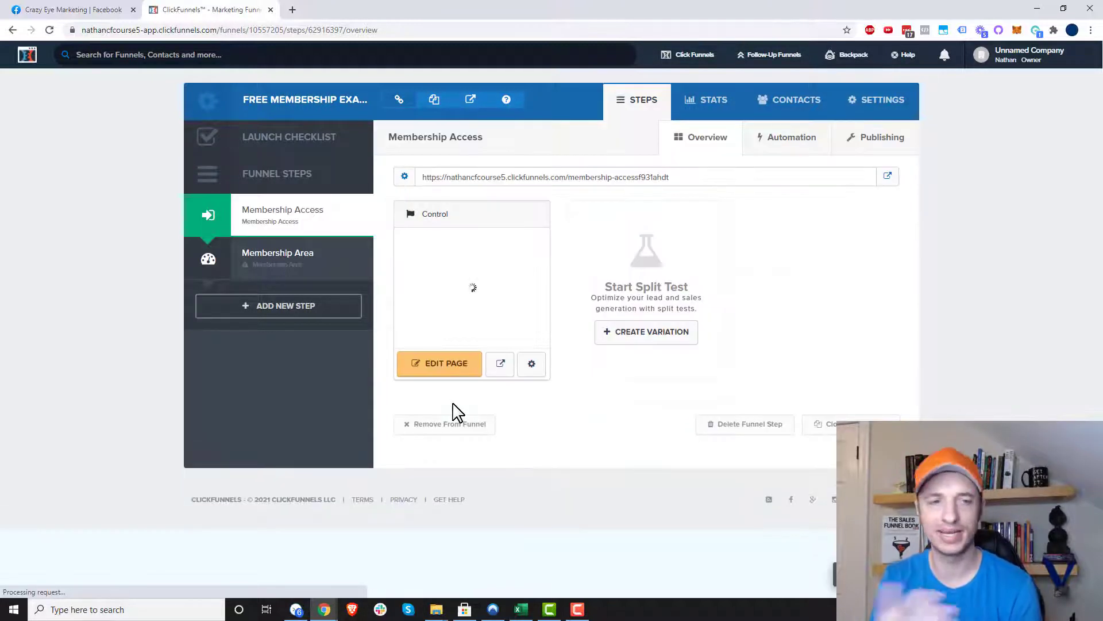
click(274, 268)
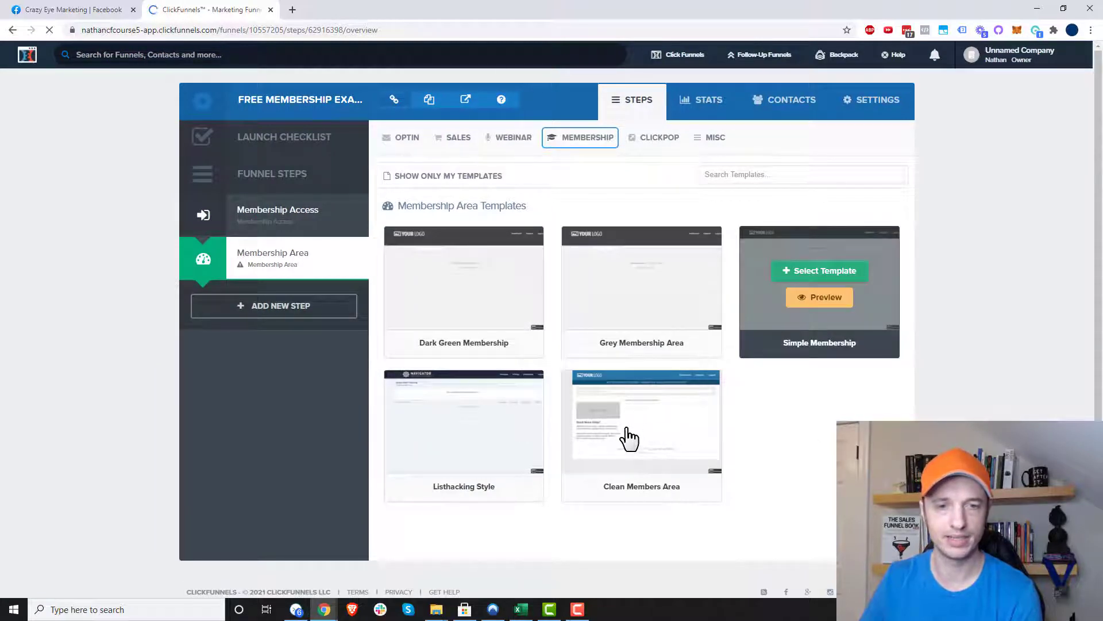
click(644, 416)
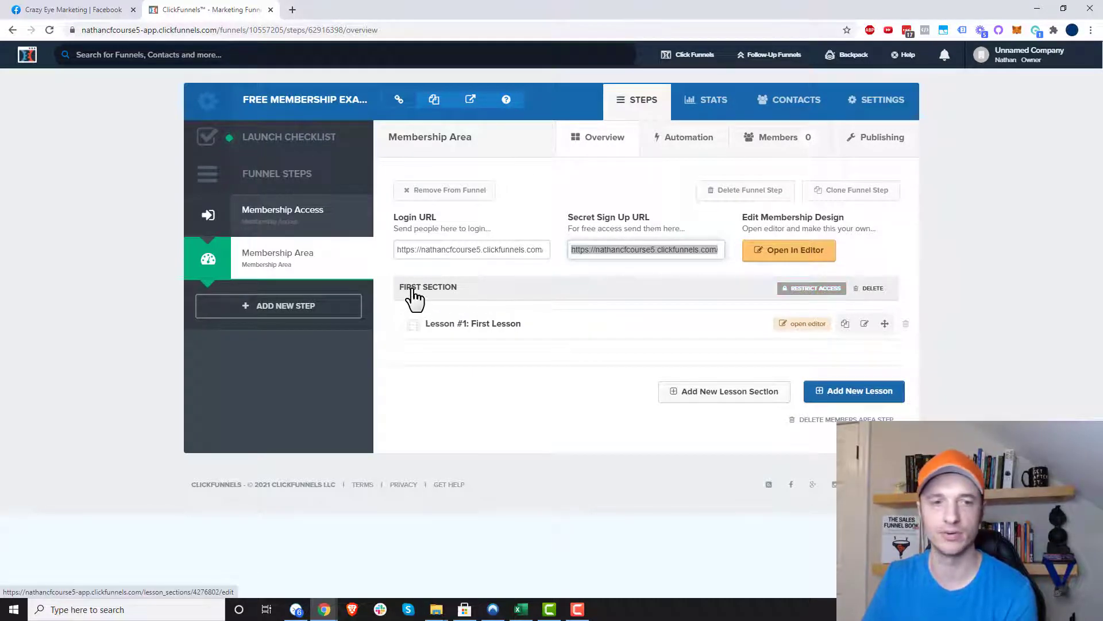
- Rename the 'First Section' lesson section to 'Free to Everyone'
click(829, 296)
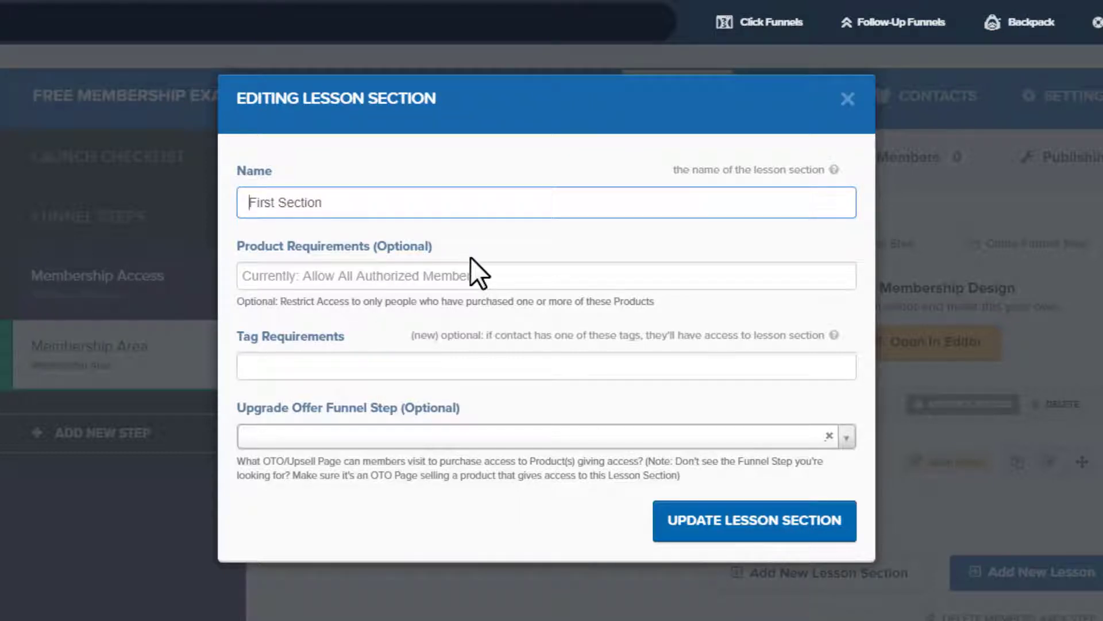
triple_click(433, 202)
text(F)
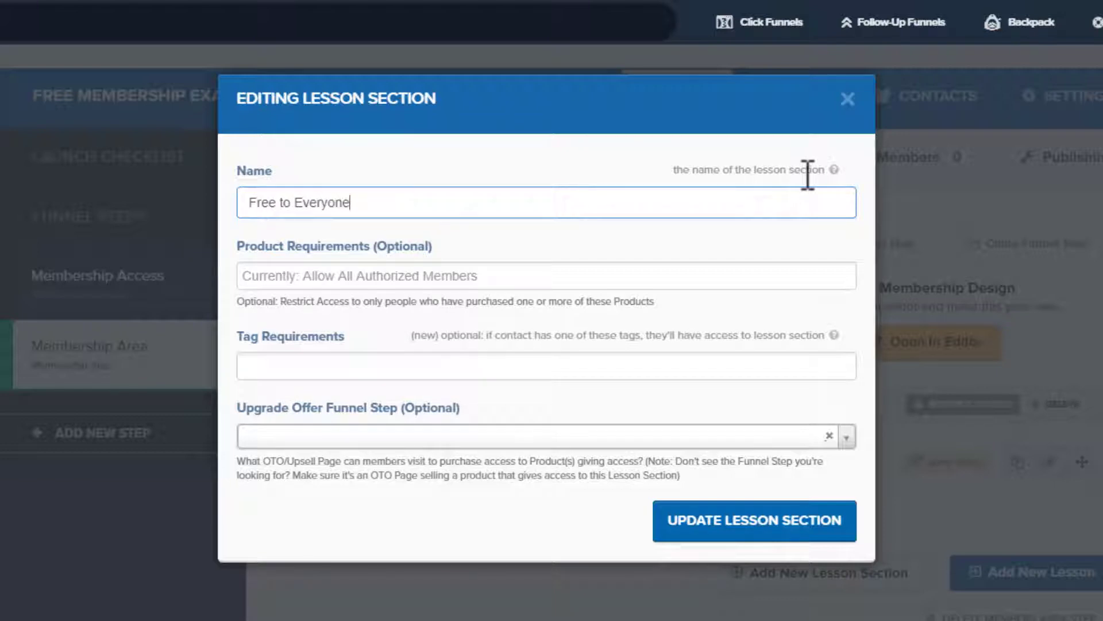
click(792, 523)
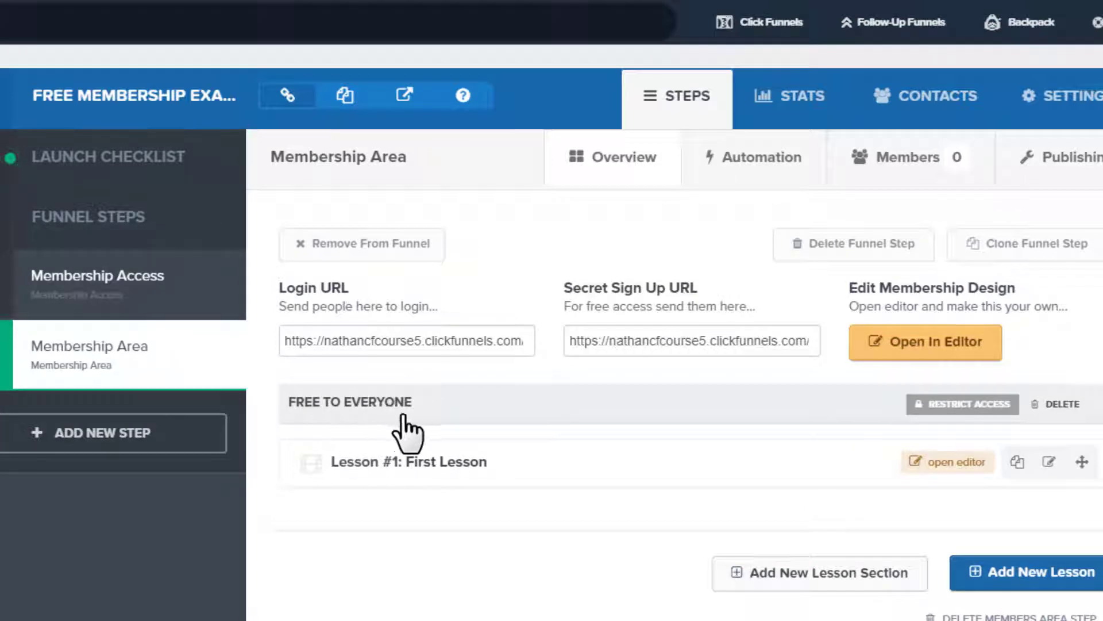
- Create a 'Private Area (FREE)' lesson section requiring the private-free tag for access
click(836, 573)
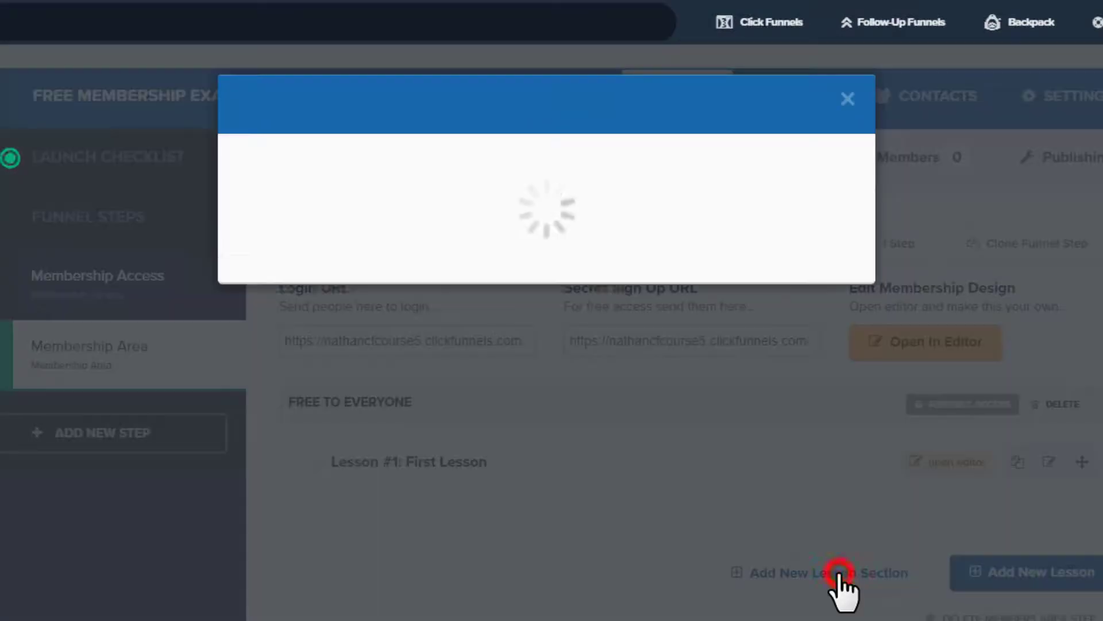
click(519, 210)
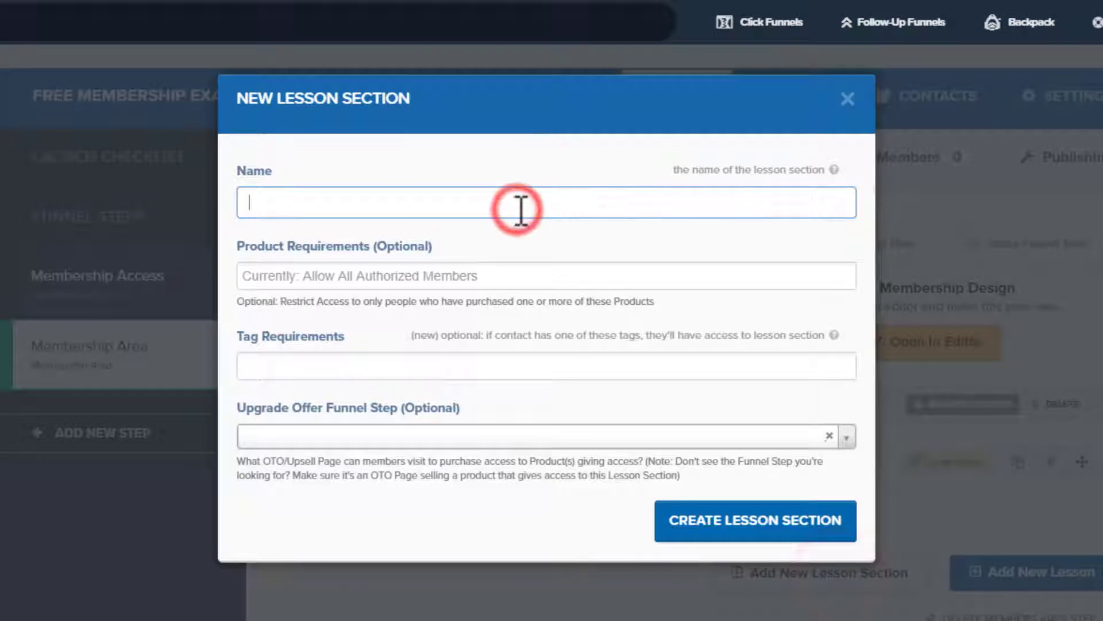
text(Private Area (FREE)
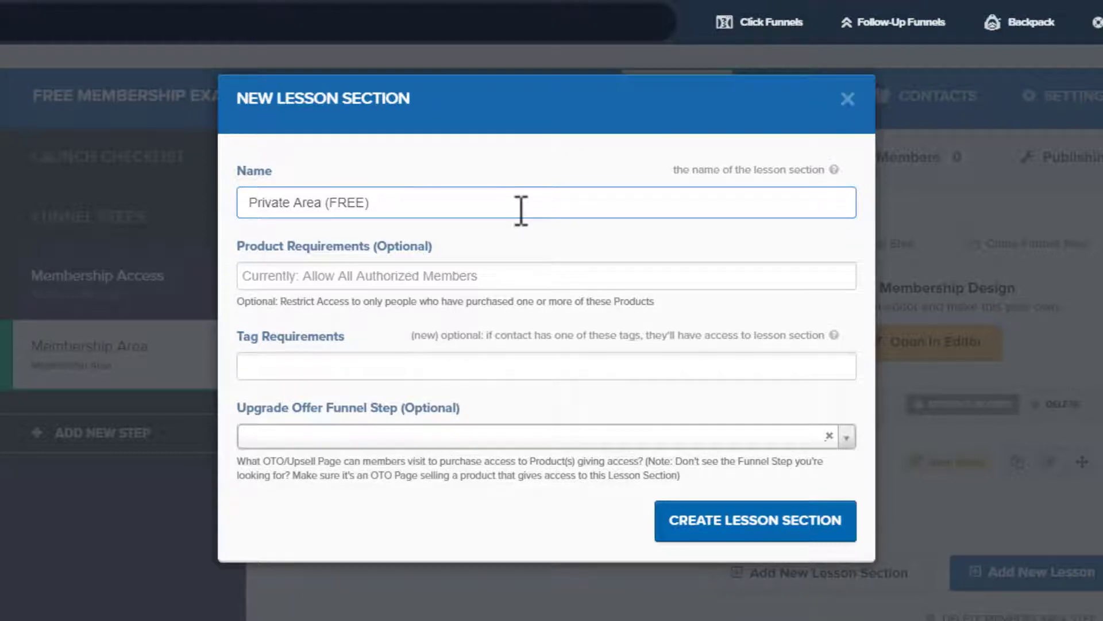
click(353, 364)
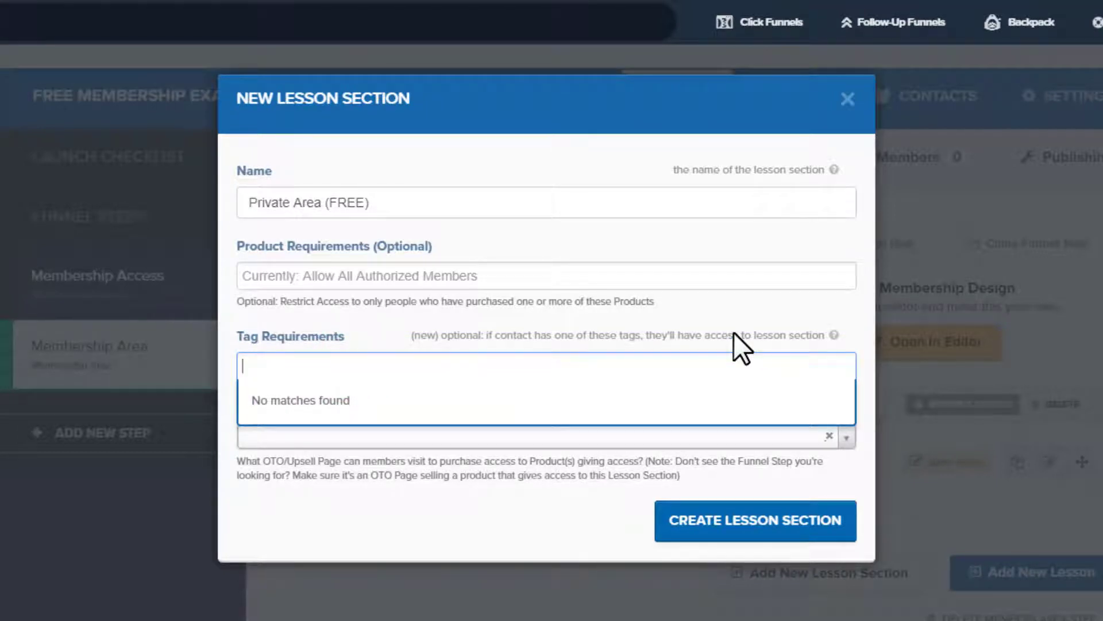
text(pre)
text(ivate)
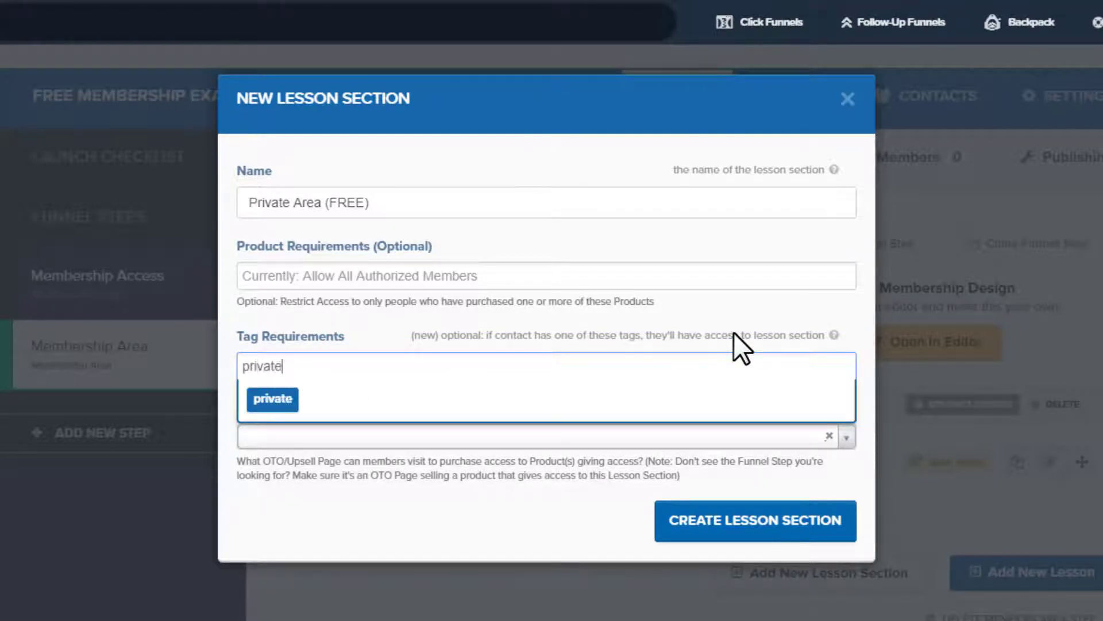
text(-free)
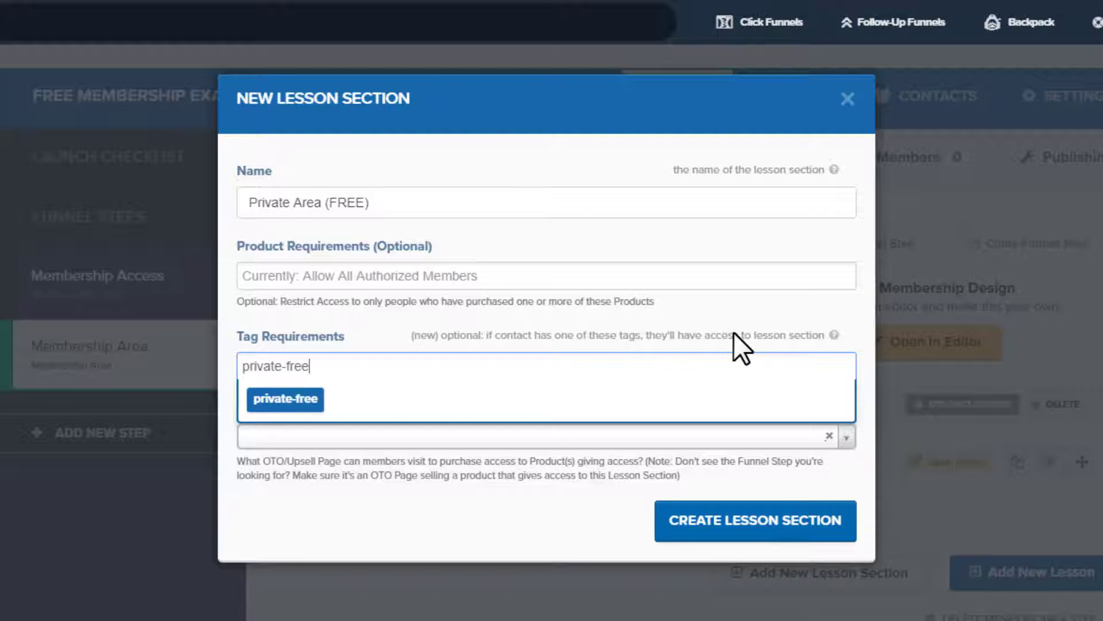
click(285, 399)
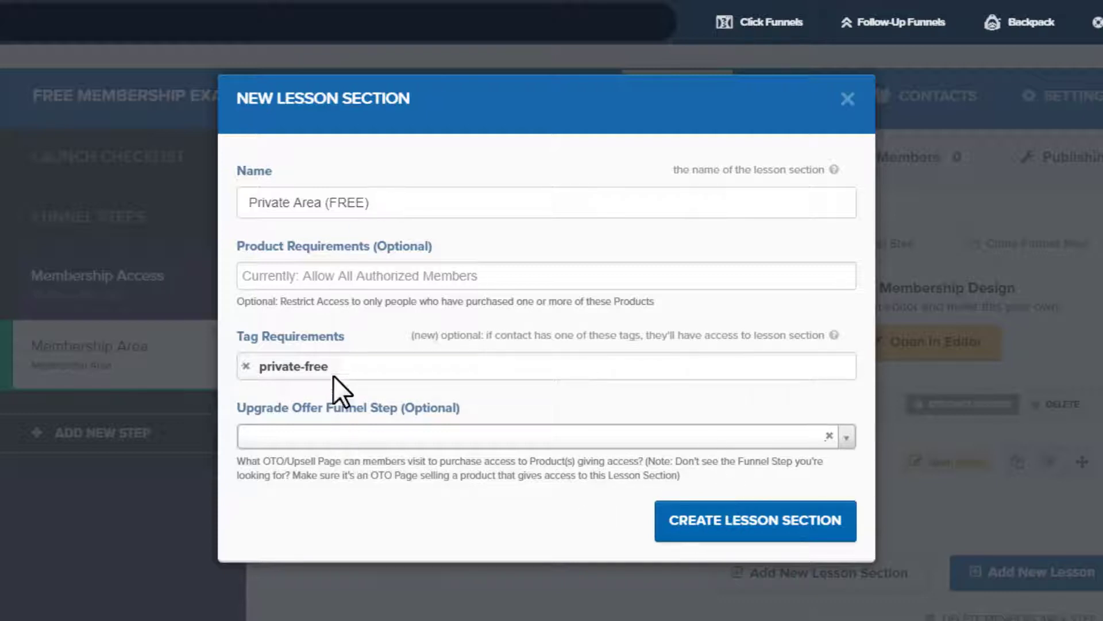
click(790, 523)
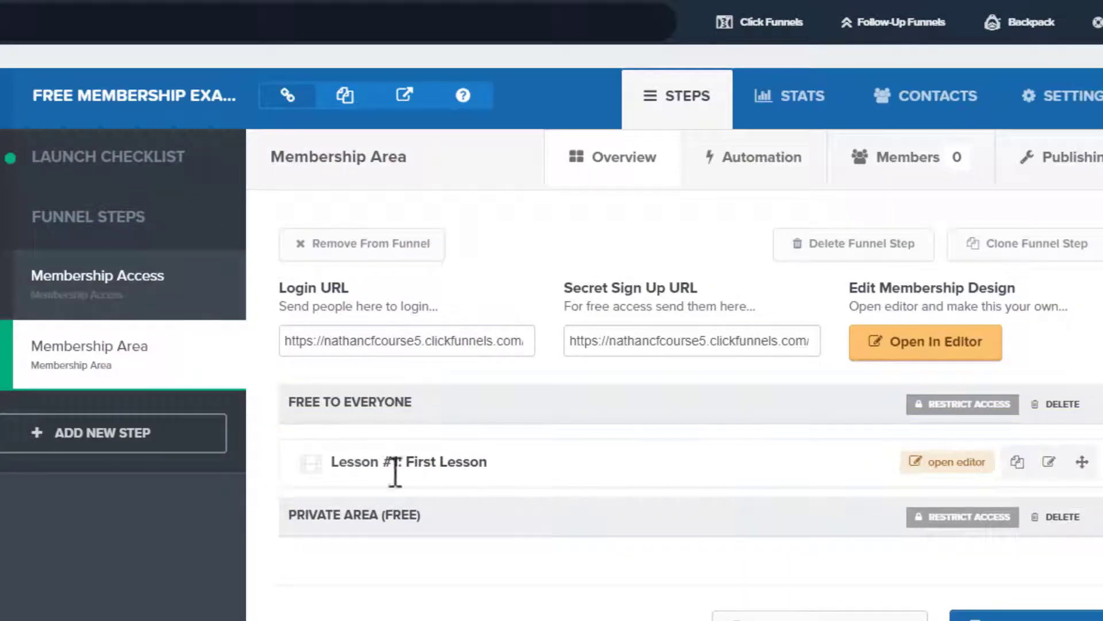
- Duplicate First Lesson, move the copy into Private Area (FREE), and reload the overview
click(1016, 464)
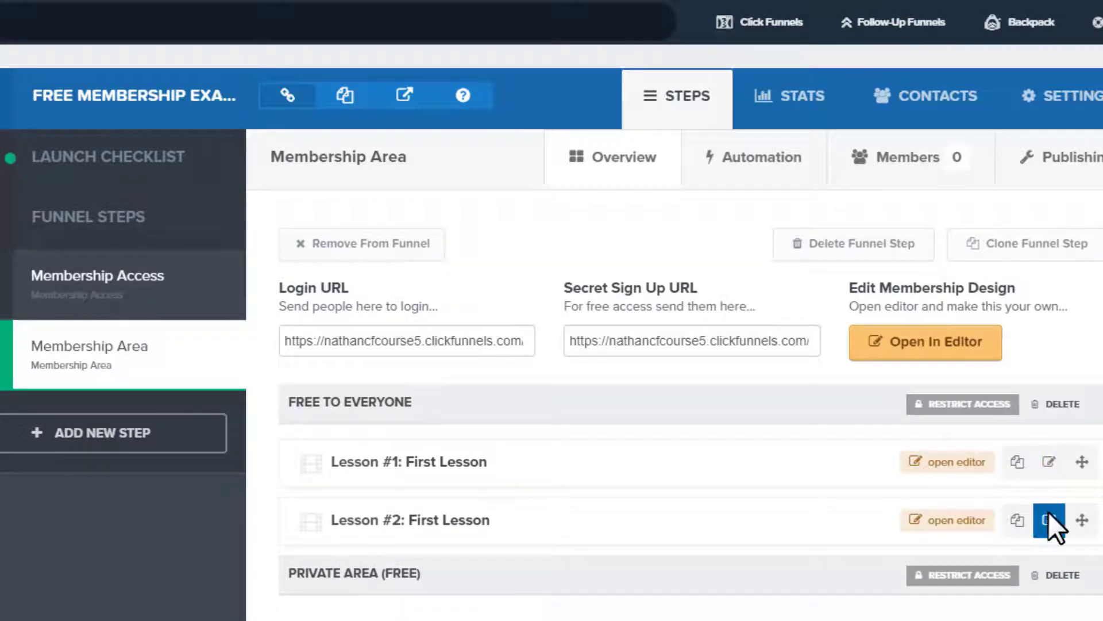
click(1049, 520)
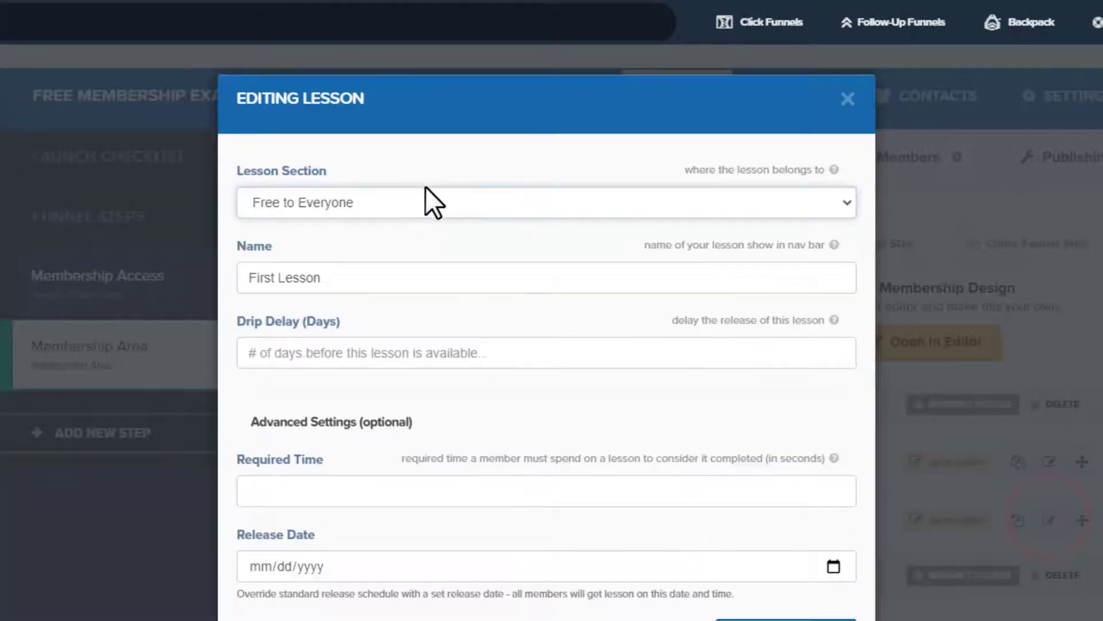
click(428, 193)
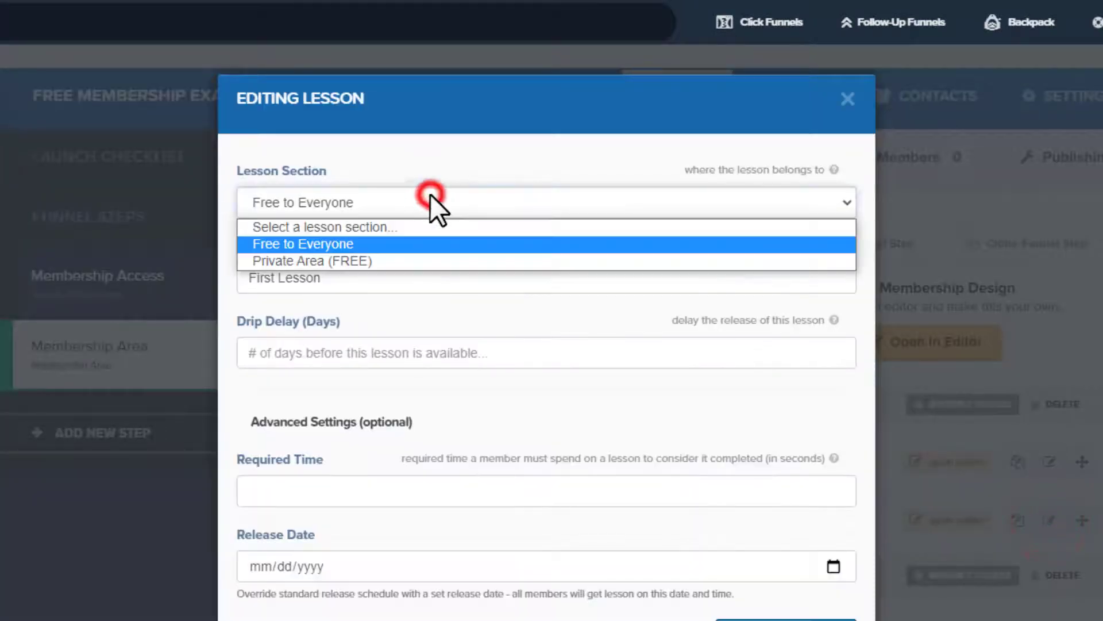
click(367, 259)
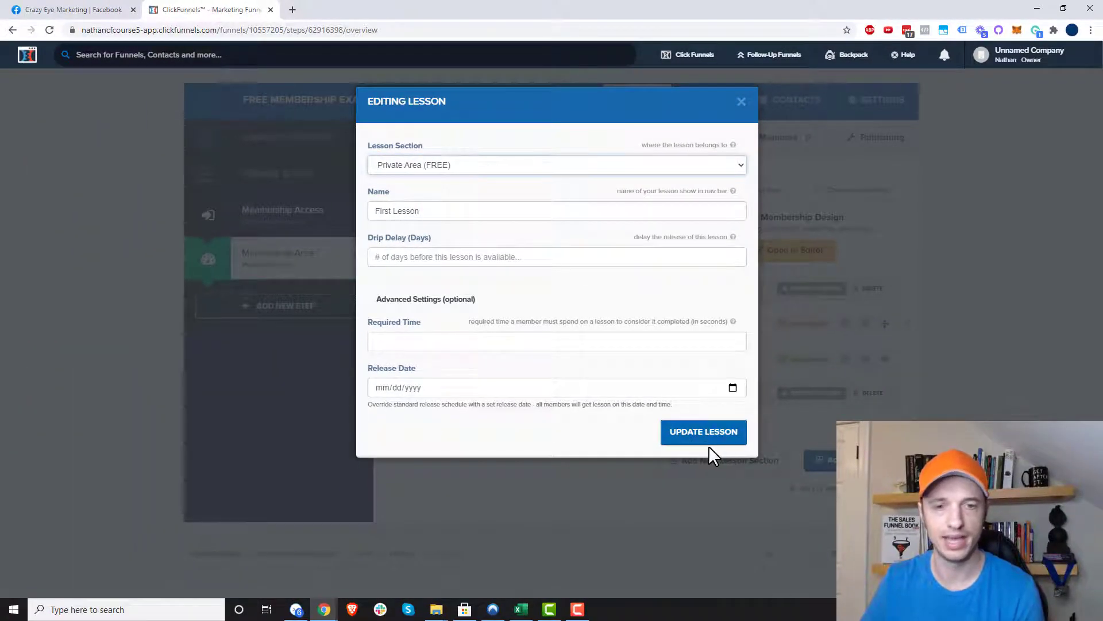
click(711, 438)
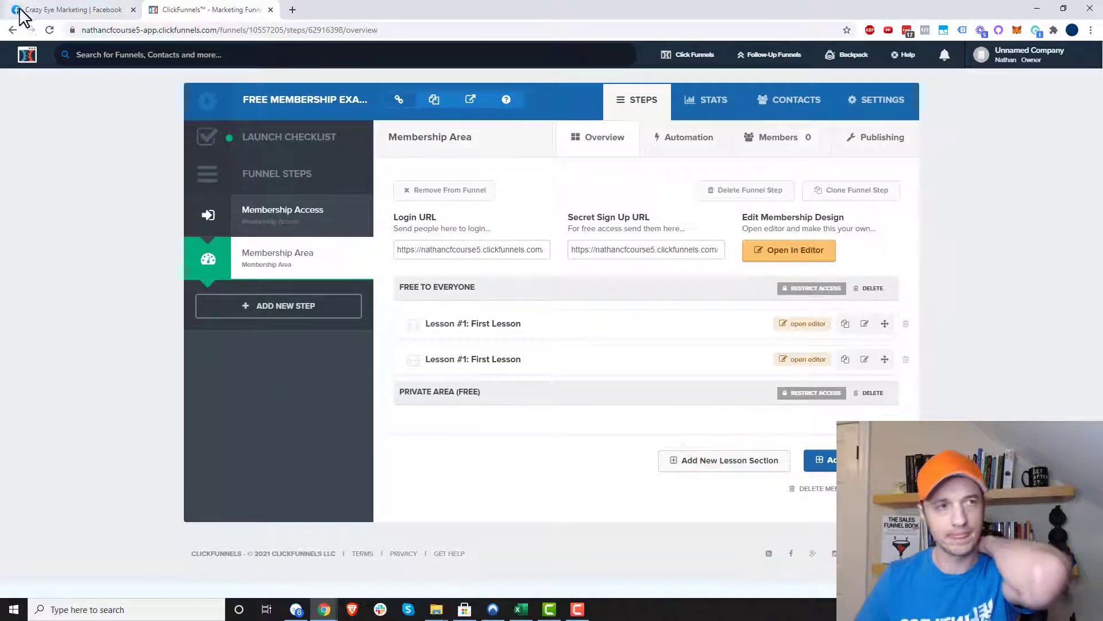
click(50, 30)
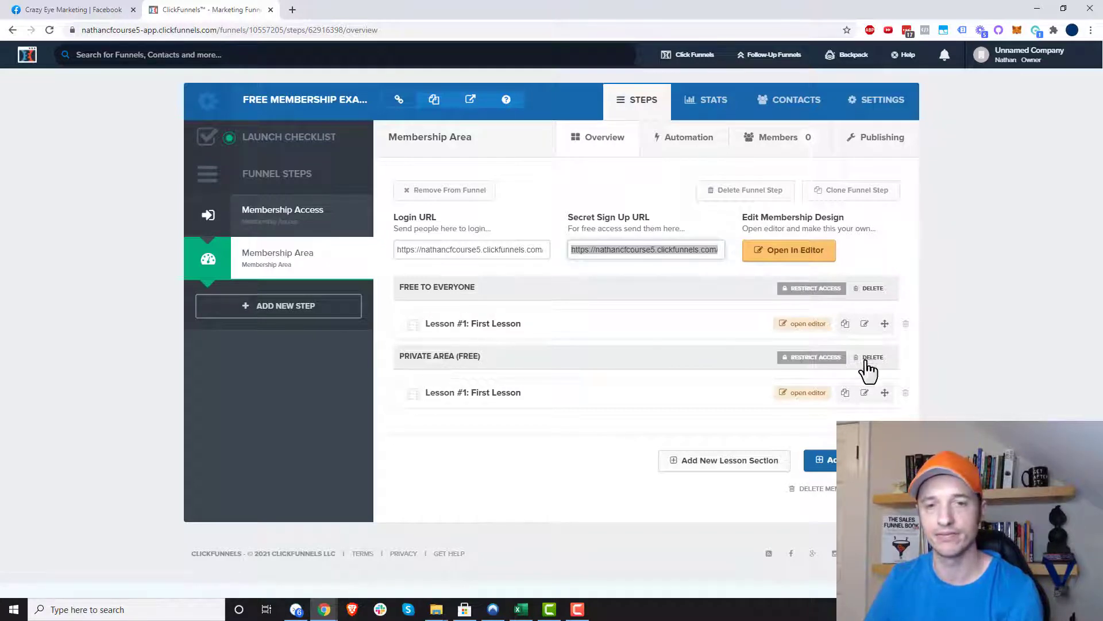
- Check Private Area (FREE)'s tag requirement and copy the secret sign-up URL
click(805, 357)
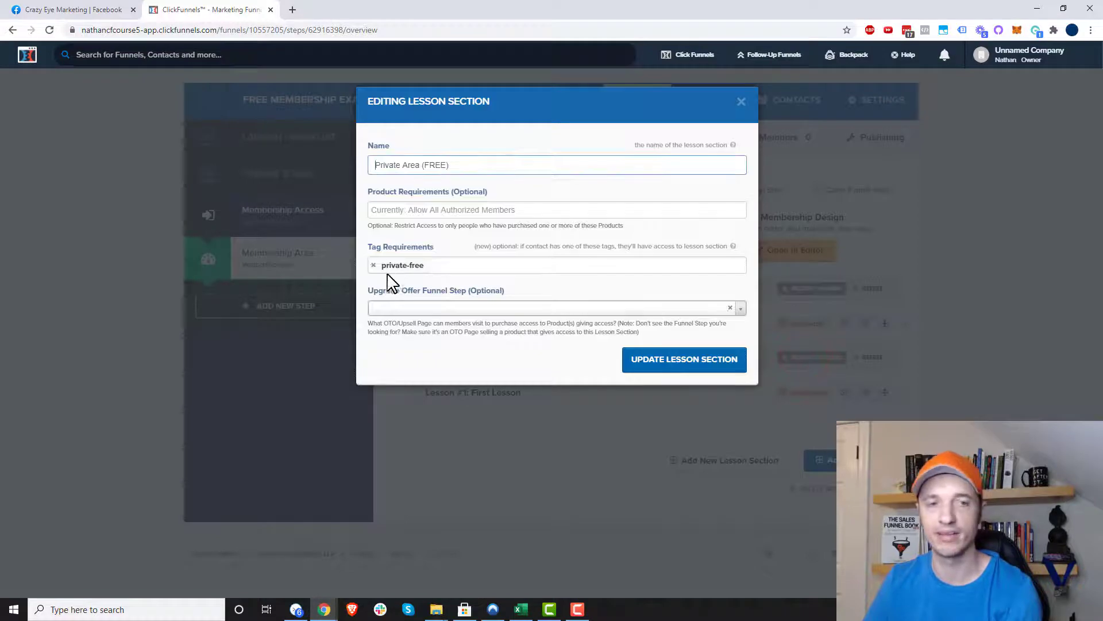
click(741, 103)
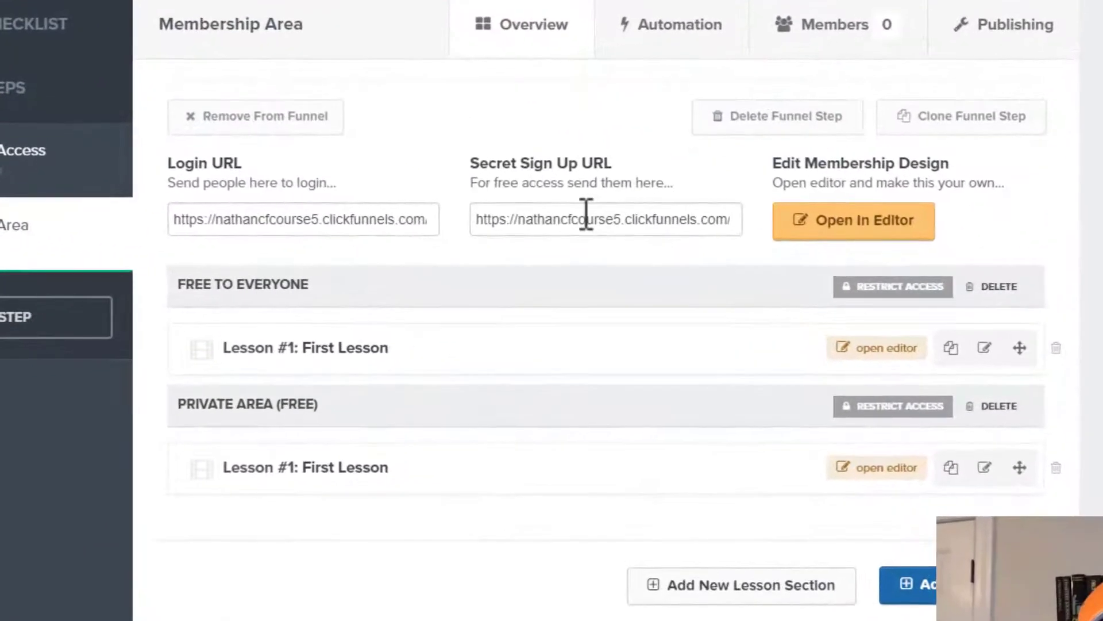
click(620, 251)
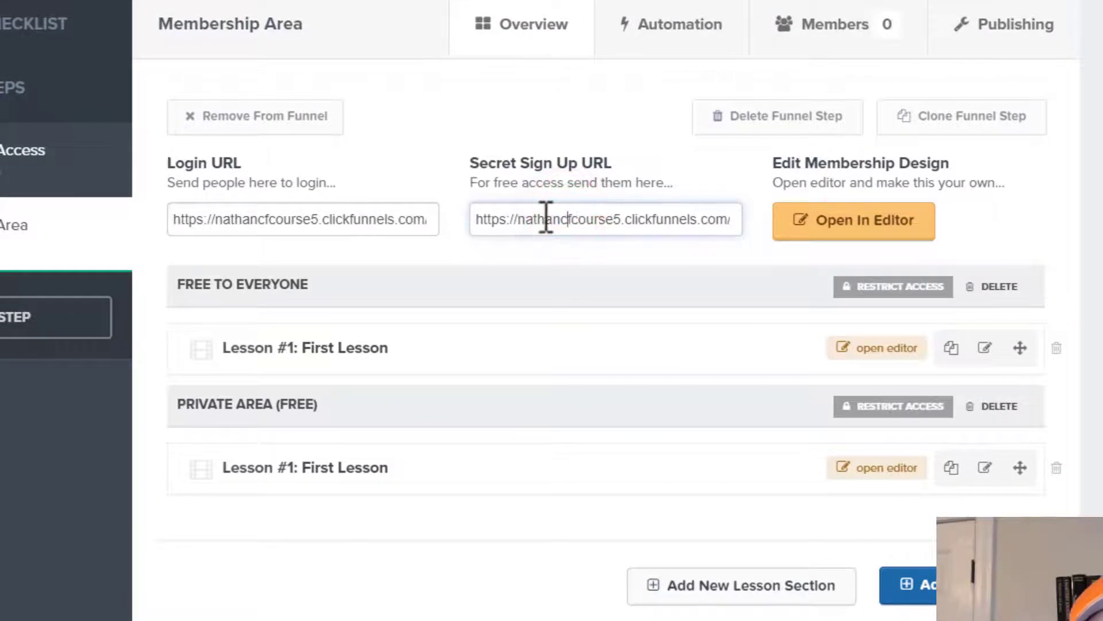
key(ctrl+a)
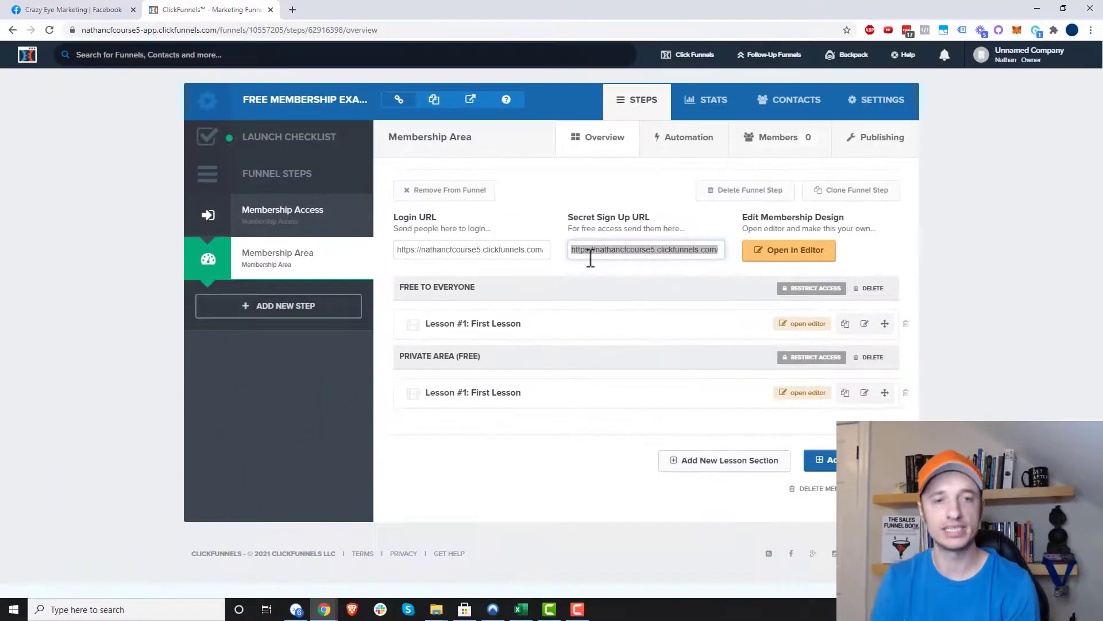
- Check the Free to Everyone access settings, then switch to the Brave browser window
click(801, 299)
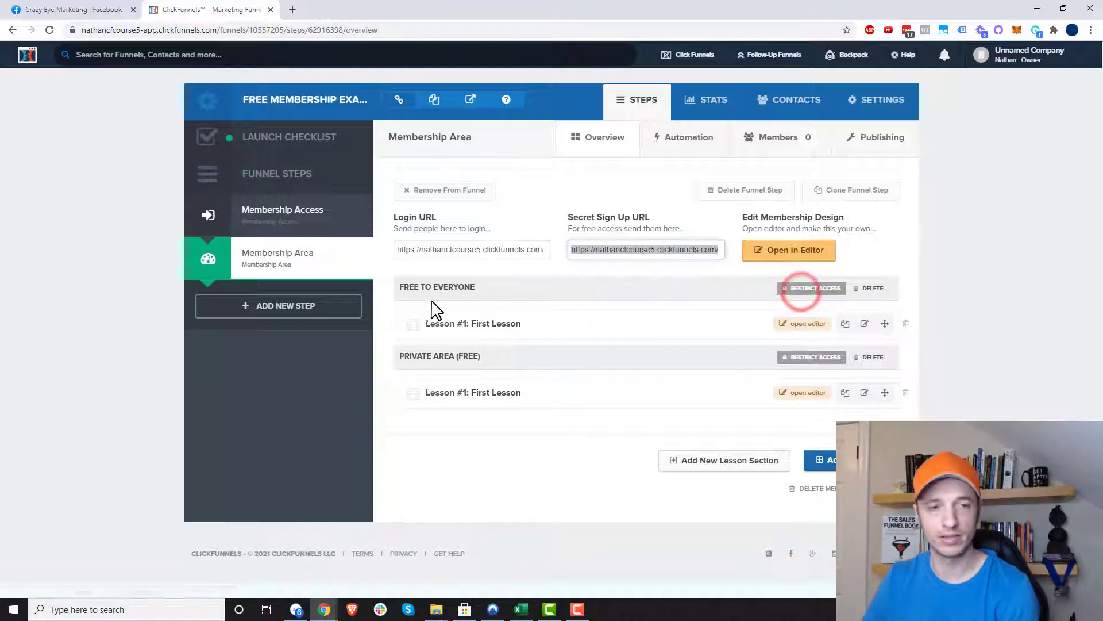
click(813, 297)
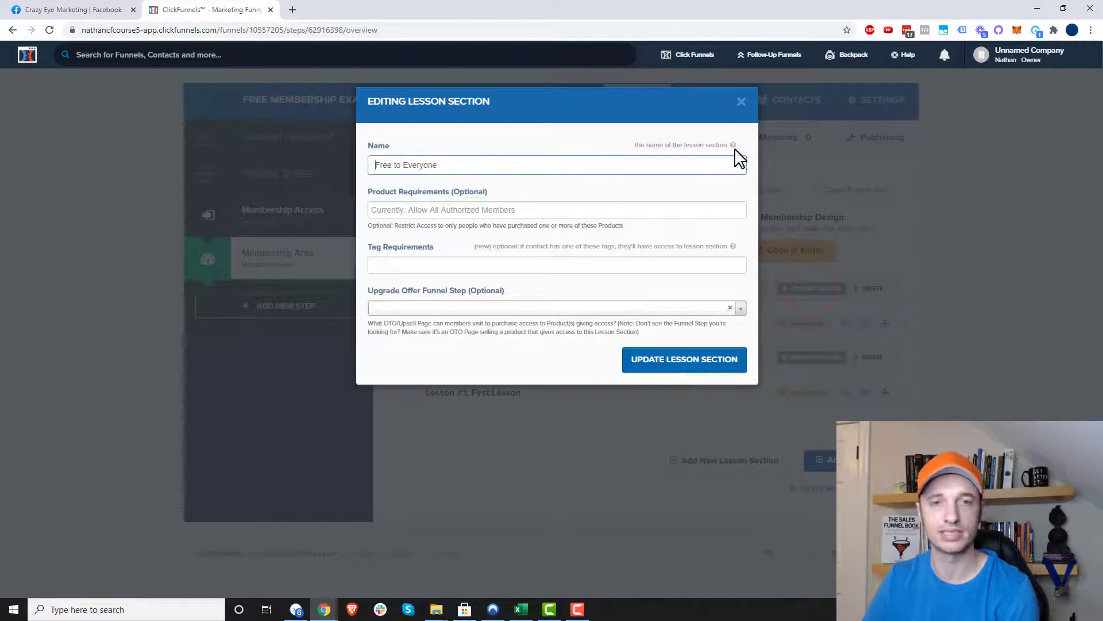
click(741, 102)
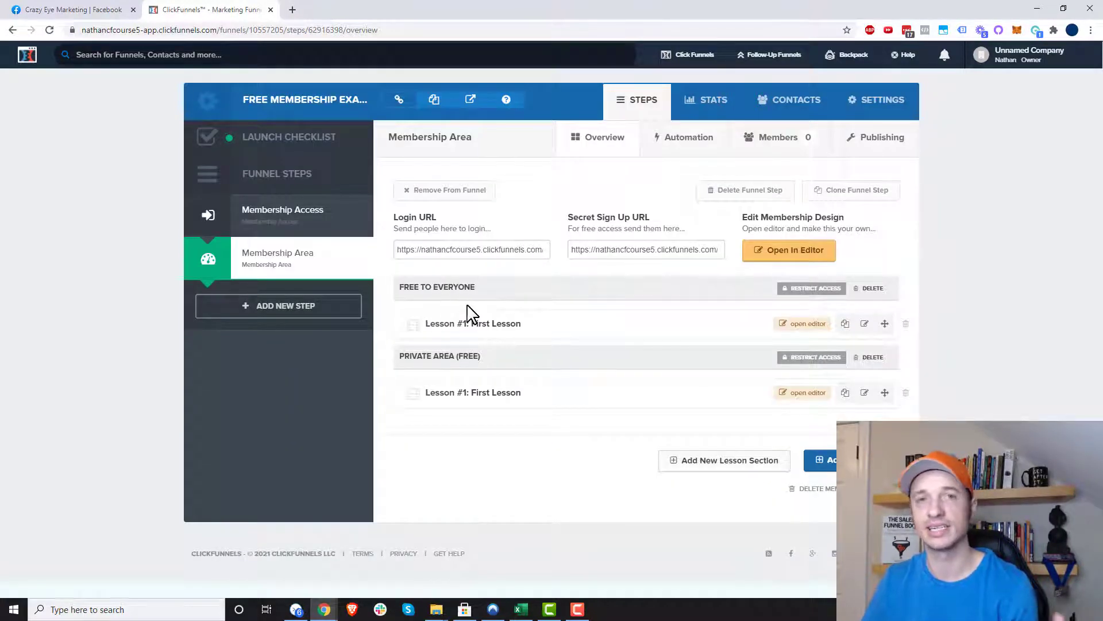
click(352, 610)
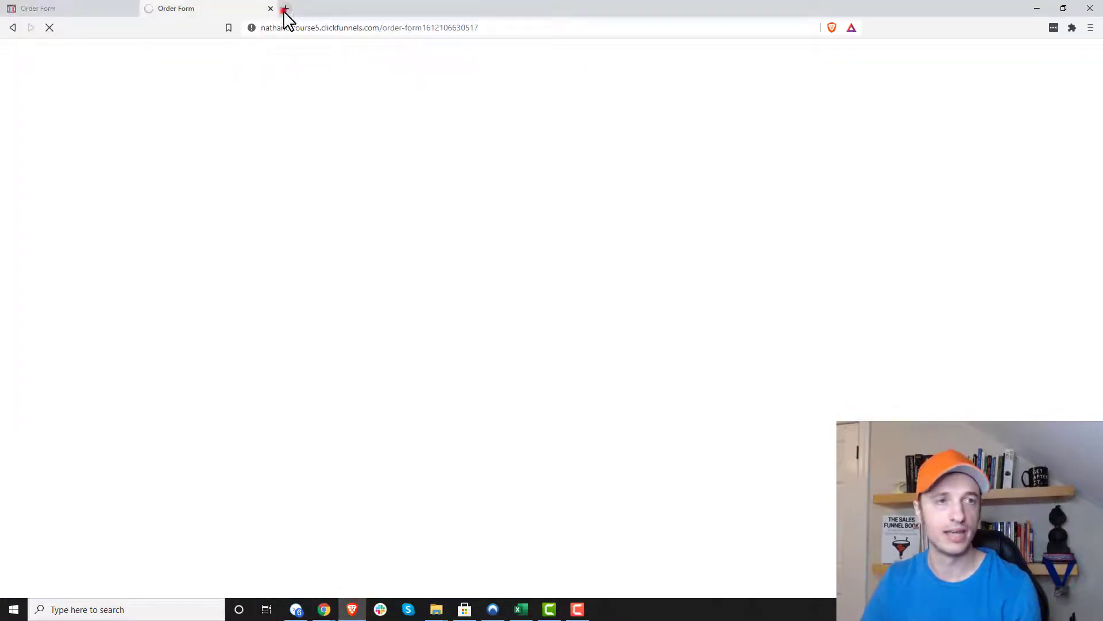
- Load the copied secret sign-up URL in a new browser tab
click(285, 9)
key(ctrl+v)
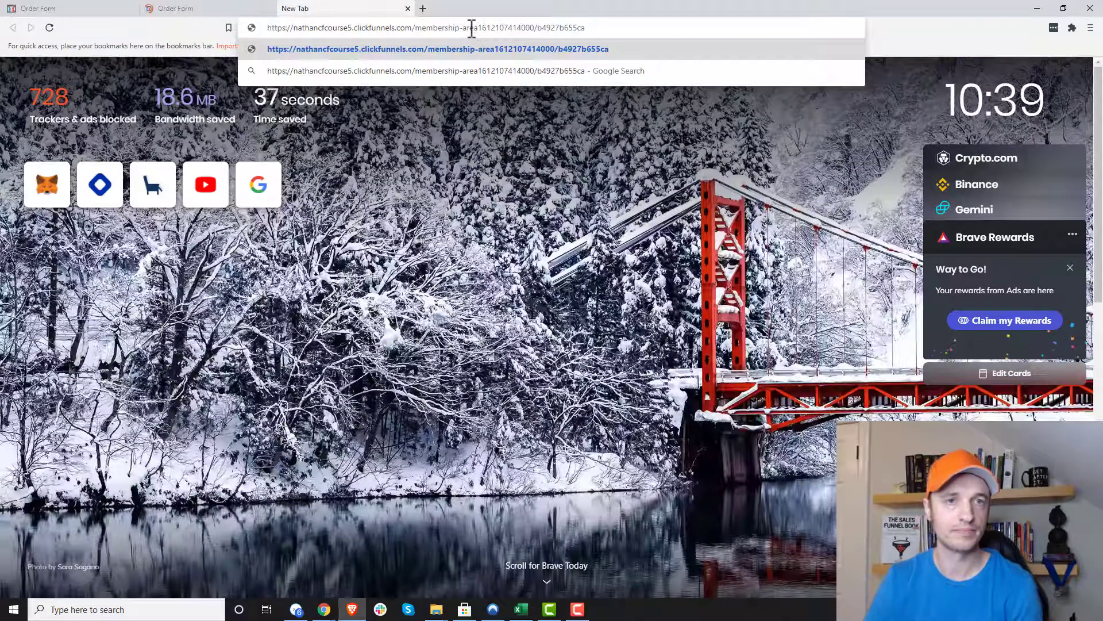
key(Return)
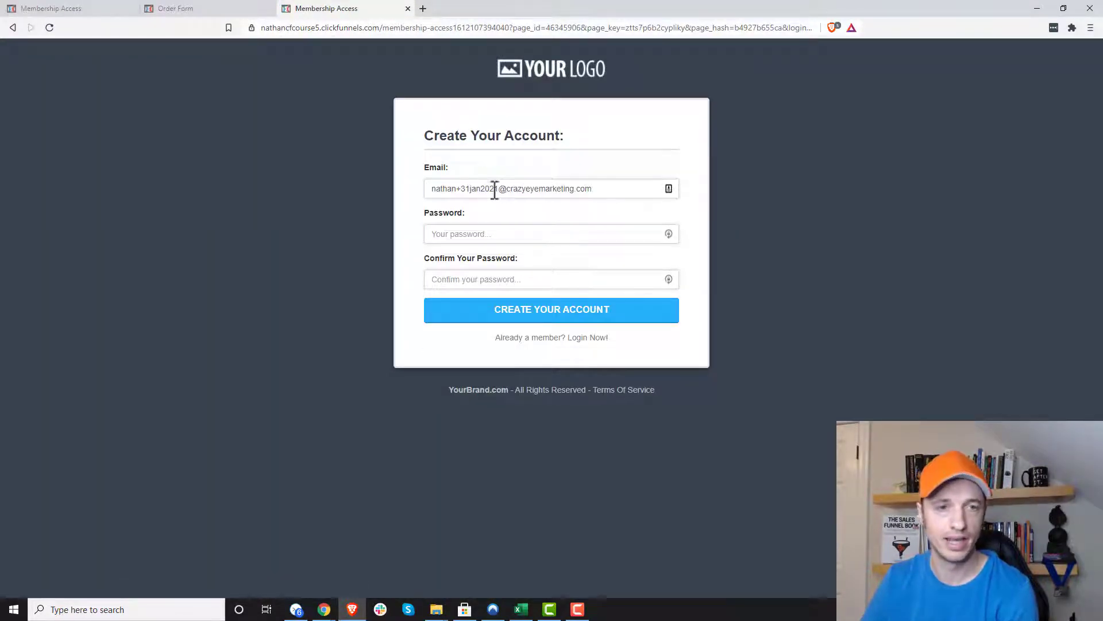
- Change the email to a test address, enter and confirm a password, and create the account
click(496, 190)
text(v)
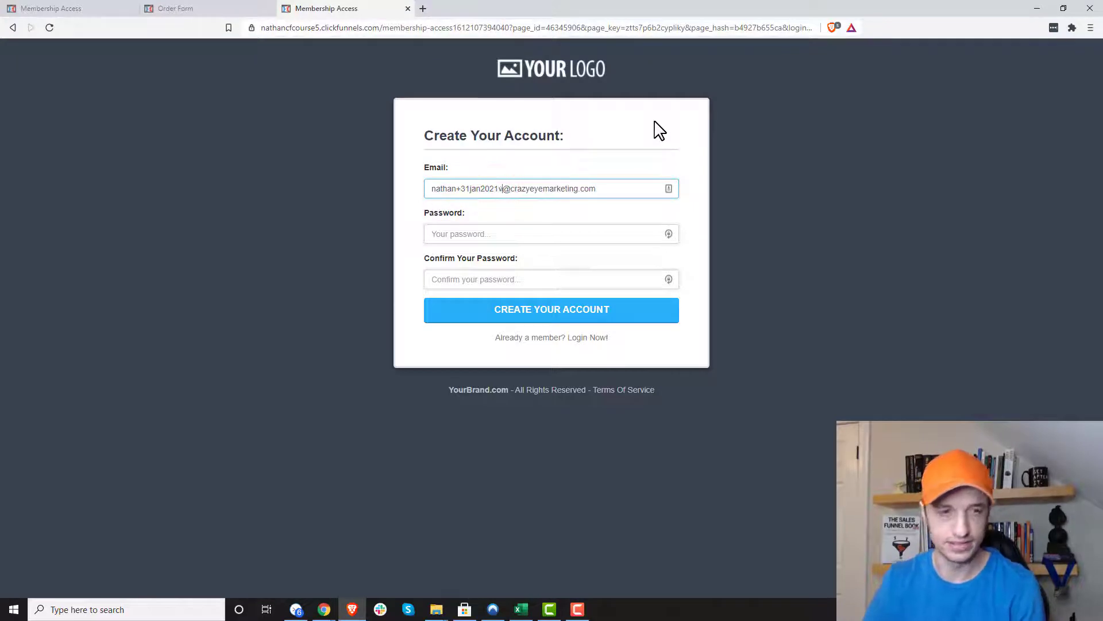
key(BackSpace)
key(BackSpace)
key(BackSpace)
key(BackSpace)
key(BackSpace)
key(BackSpace)
key(BackSpace)
key(BackSpace)
key(BackSpace)
key(BackSpace)
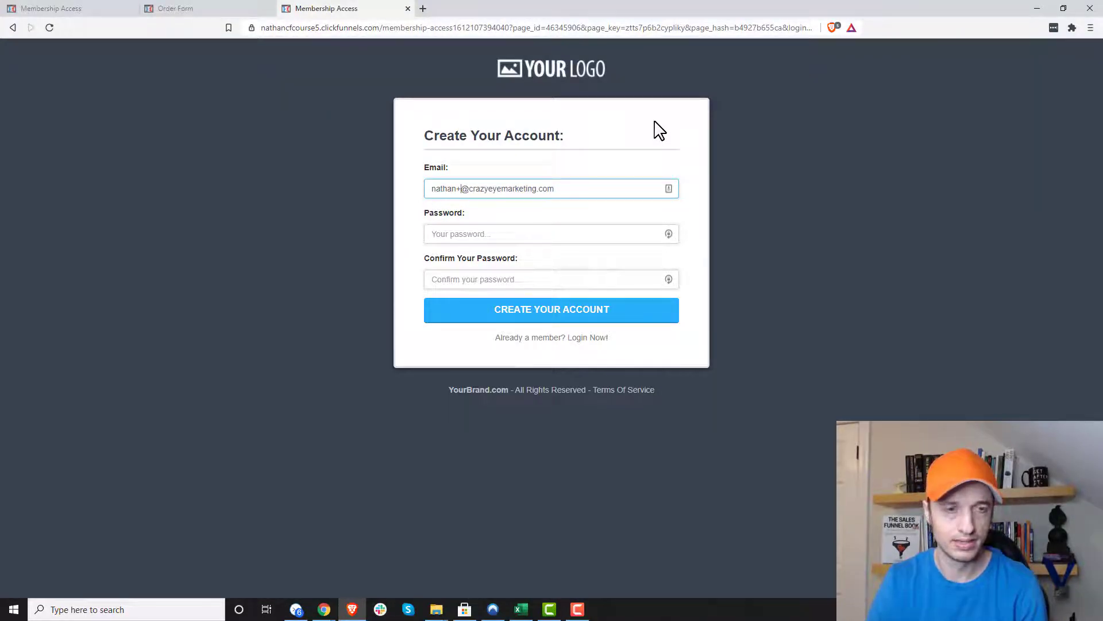
text(test)
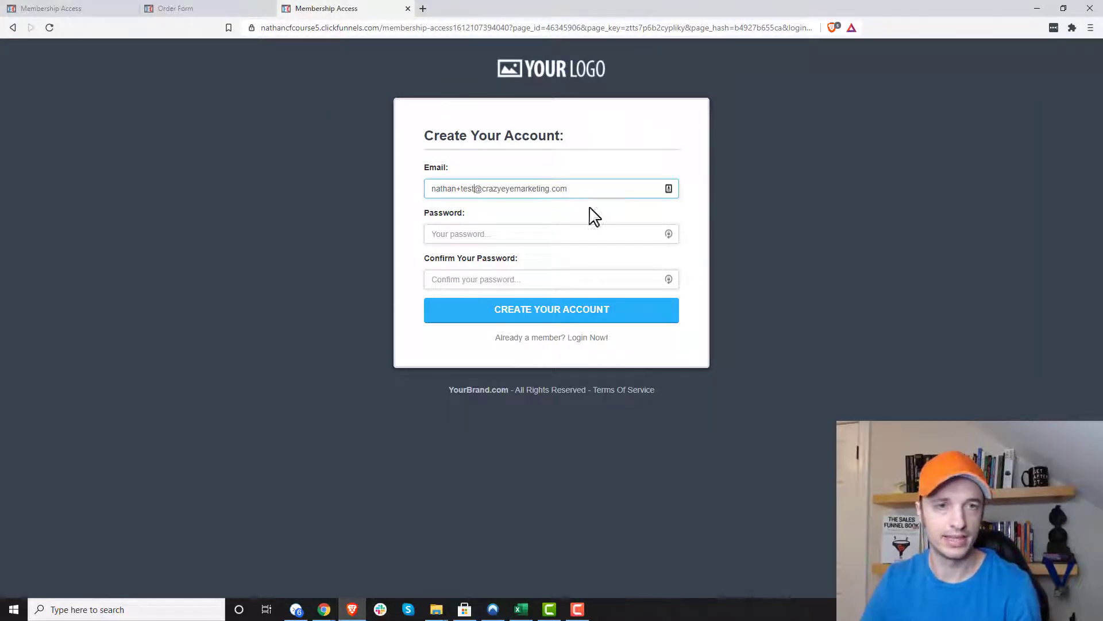
click(567, 237)
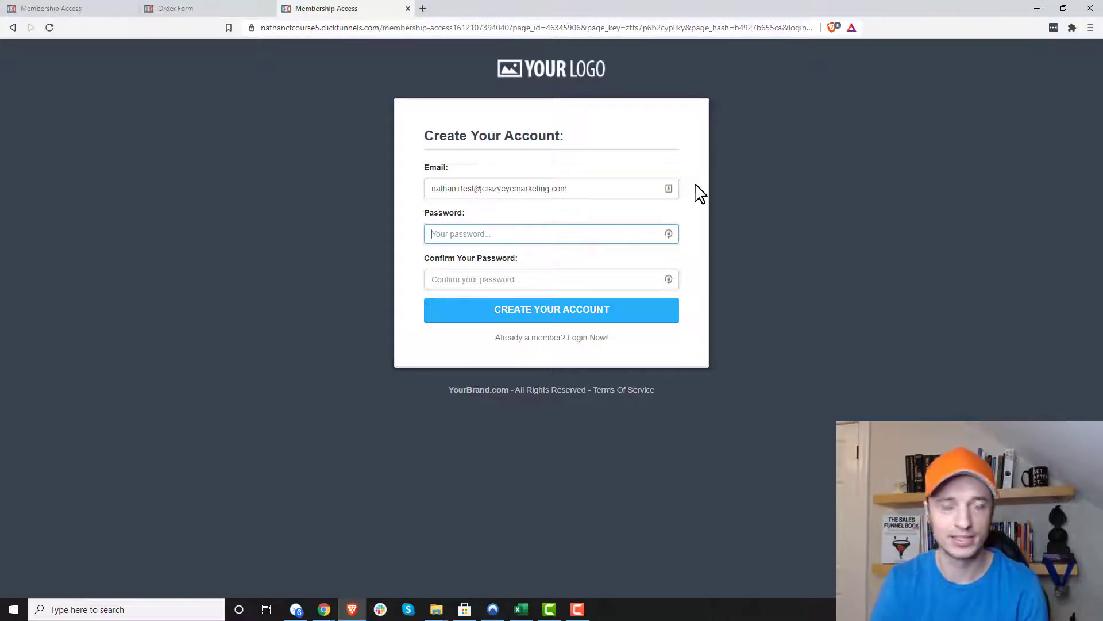
text(••)
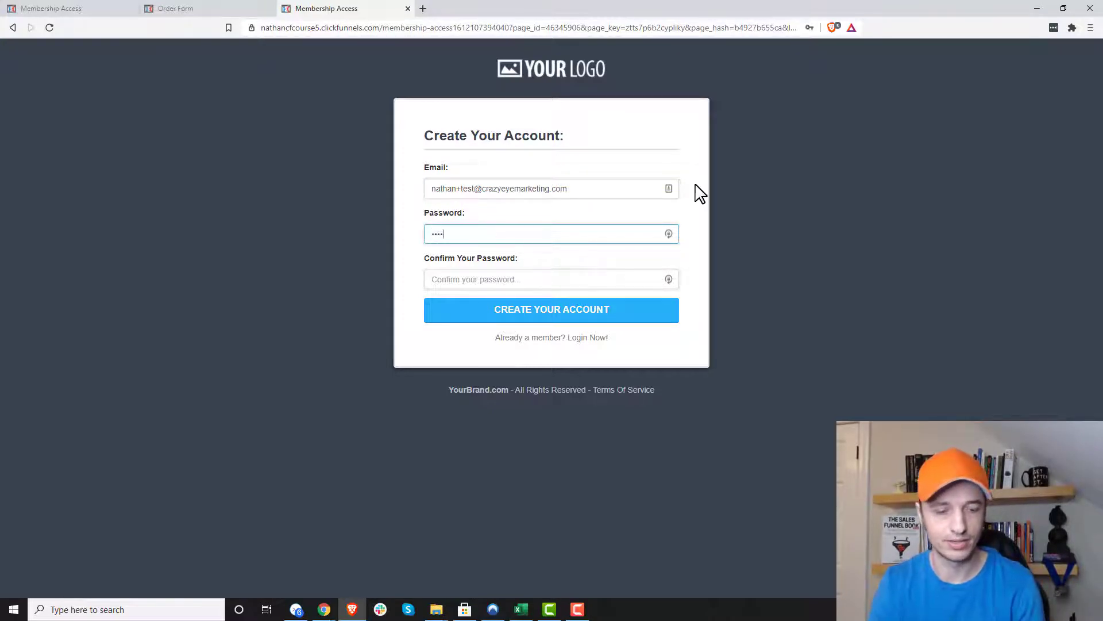
text(••••••)
key(Tab)
text(••)
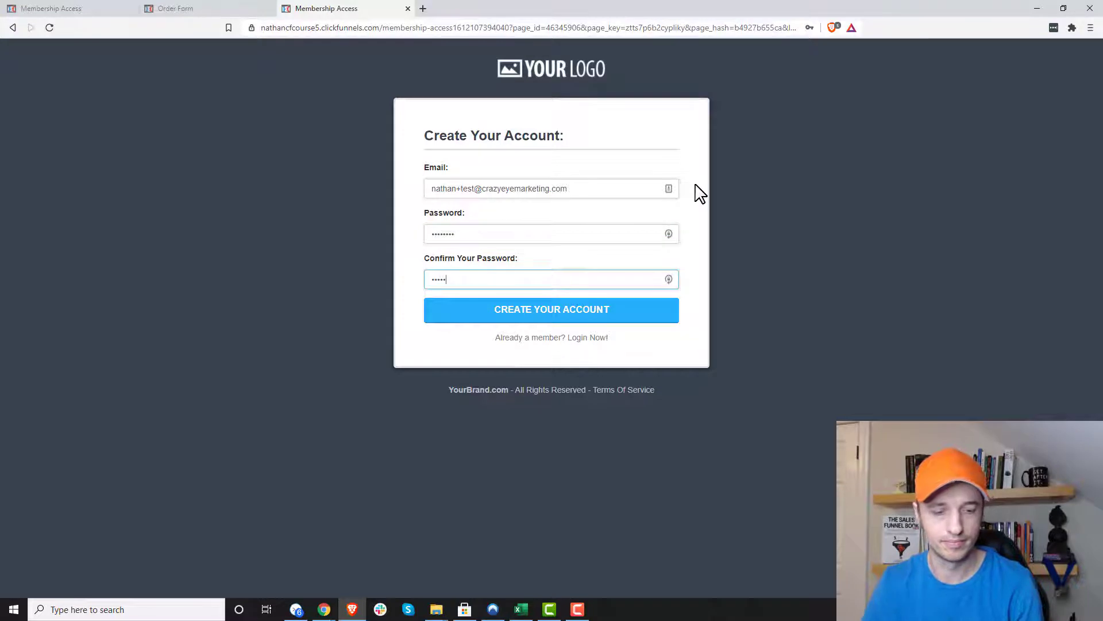
click(470, 306)
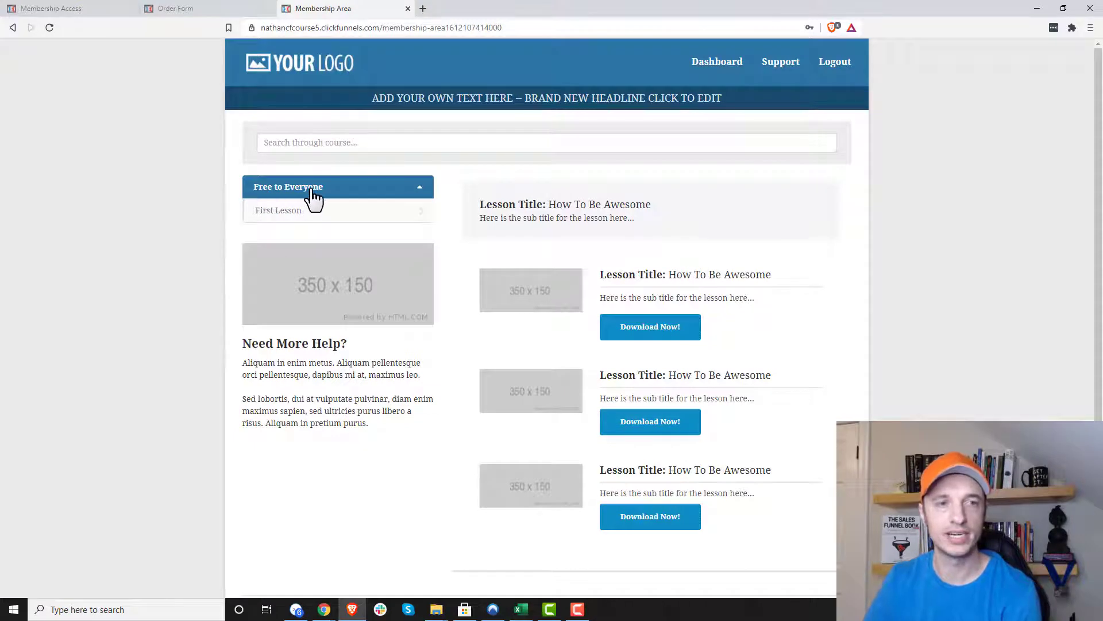
- Open First Lesson as the new member, then minimize Brave to return to the funnel
click(290, 210)
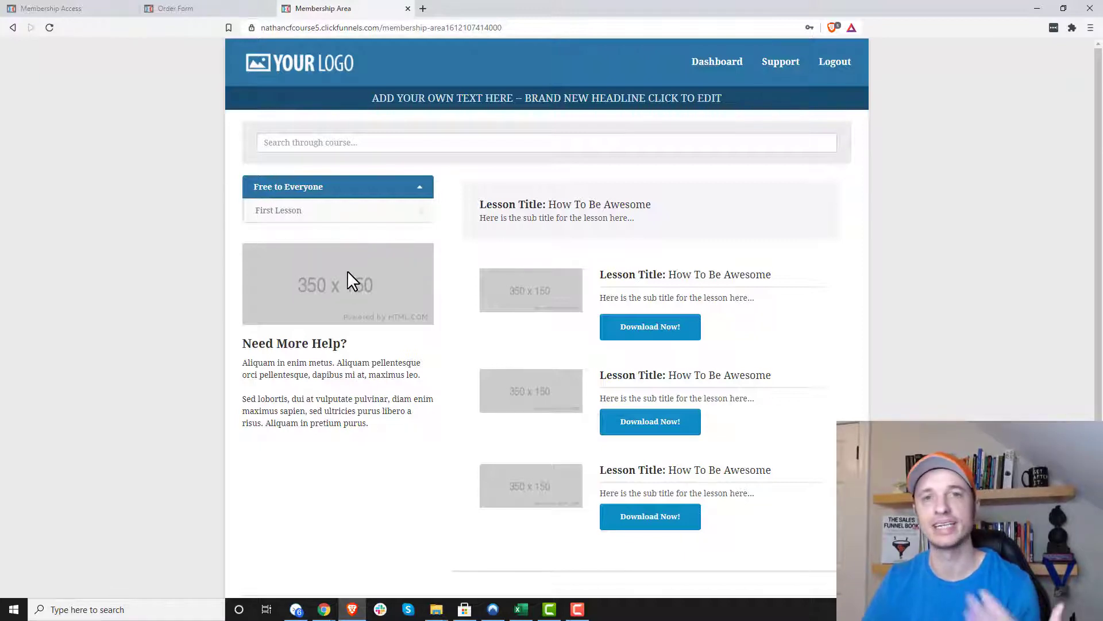
click(1038, 8)
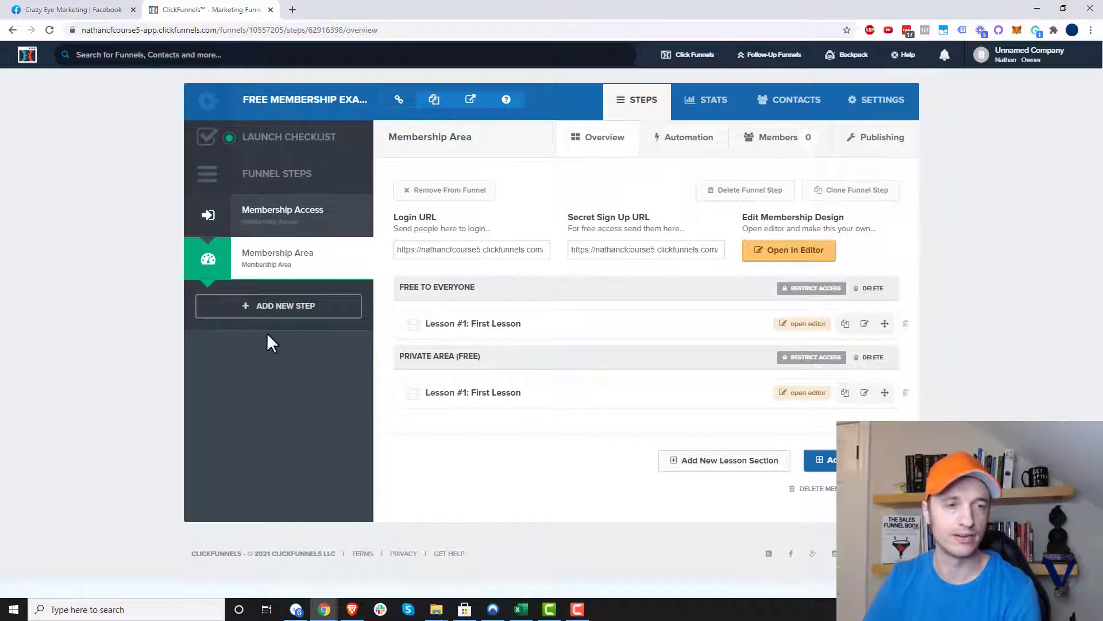
- Add an 'Add Tag' step using the Minimal Landing Page Style opt-in template, ready to edit
click(288, 313)
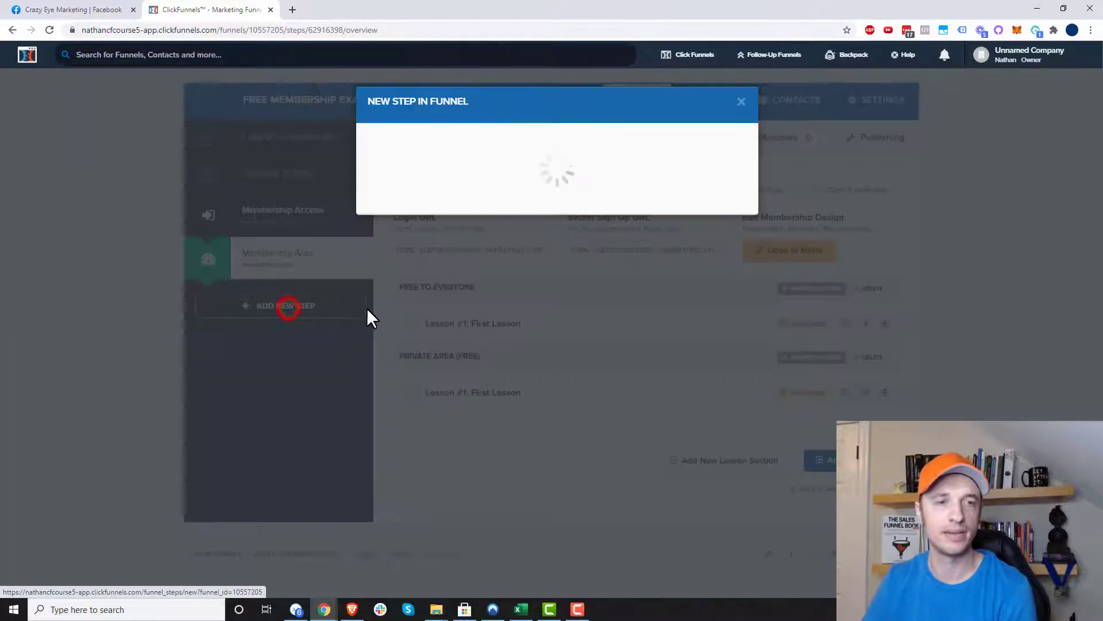
text(A)
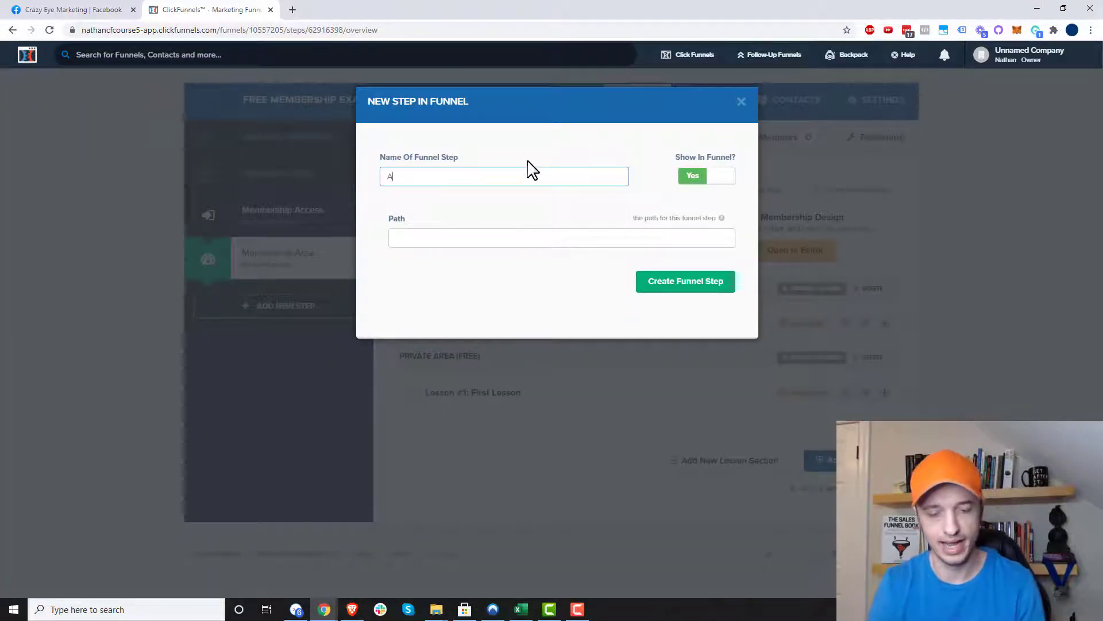
text(dd Tag)
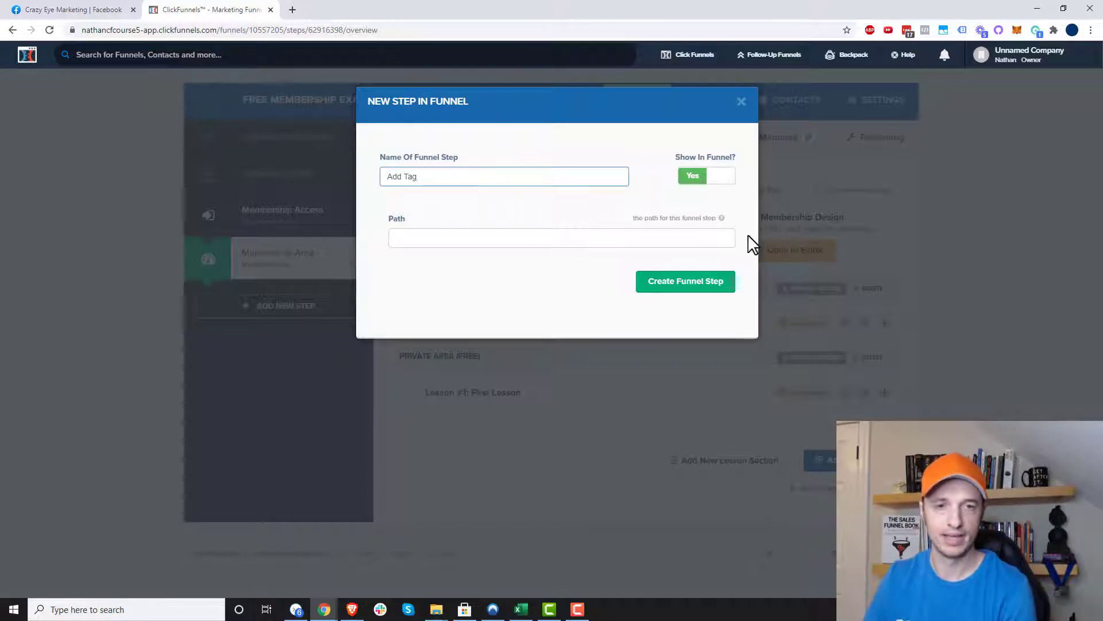
click(700, 287)
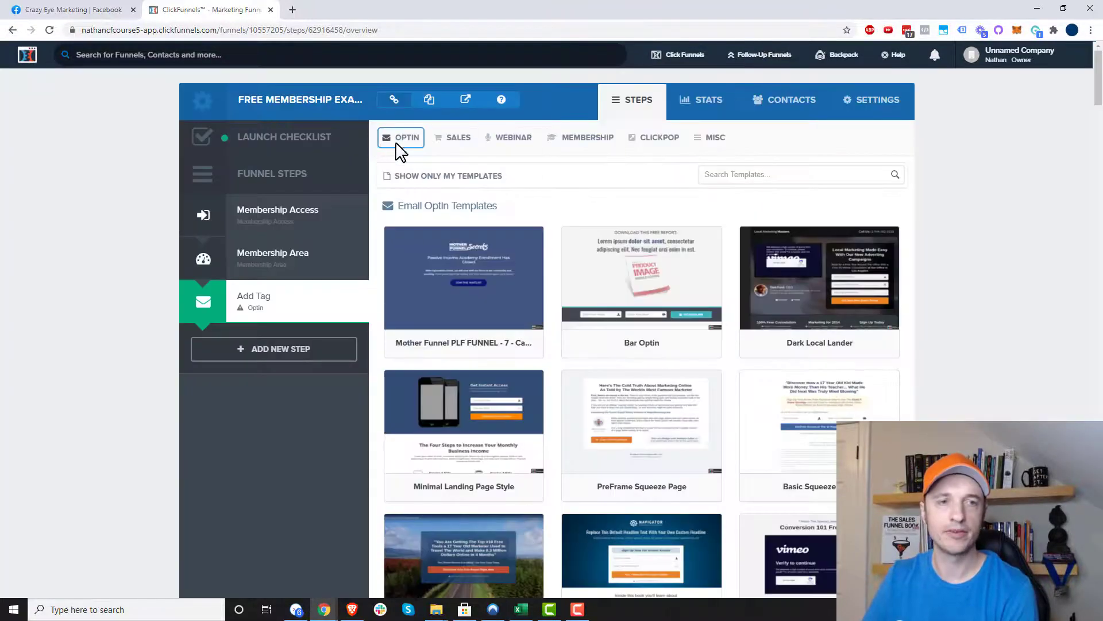
mouse_move(402, 144)
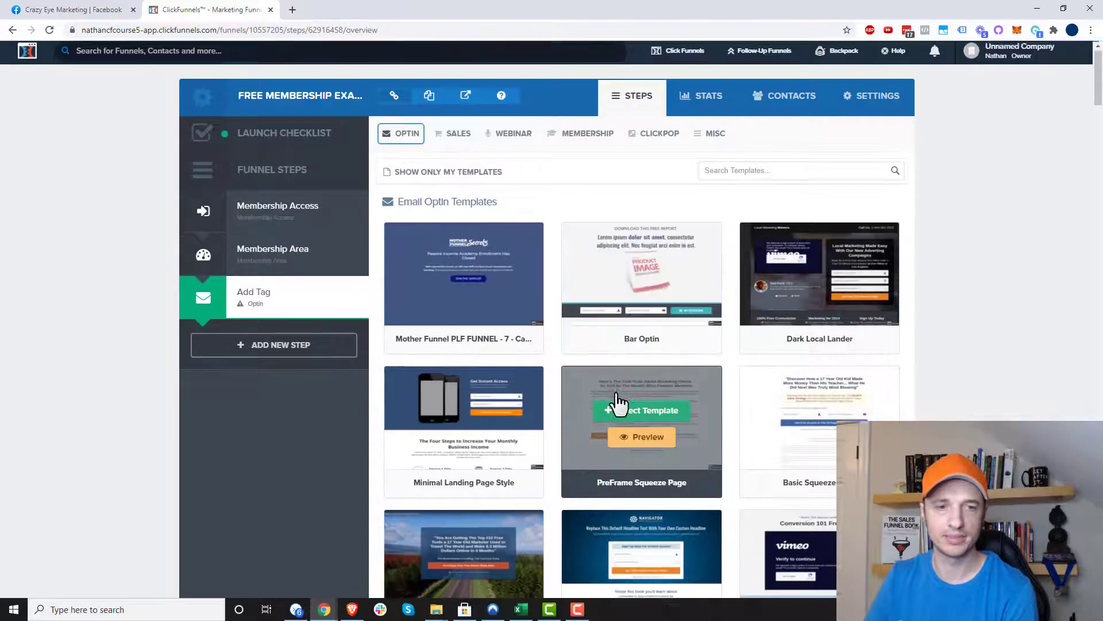
scroll(540, 379, down, 1)
click(467, 359)
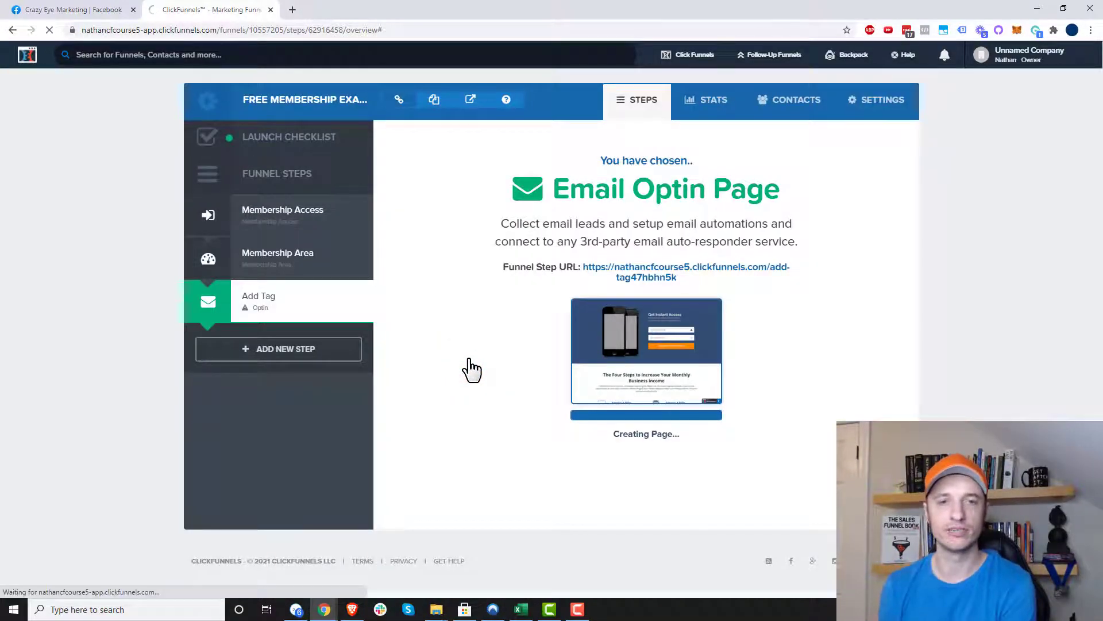
click(460, 375)
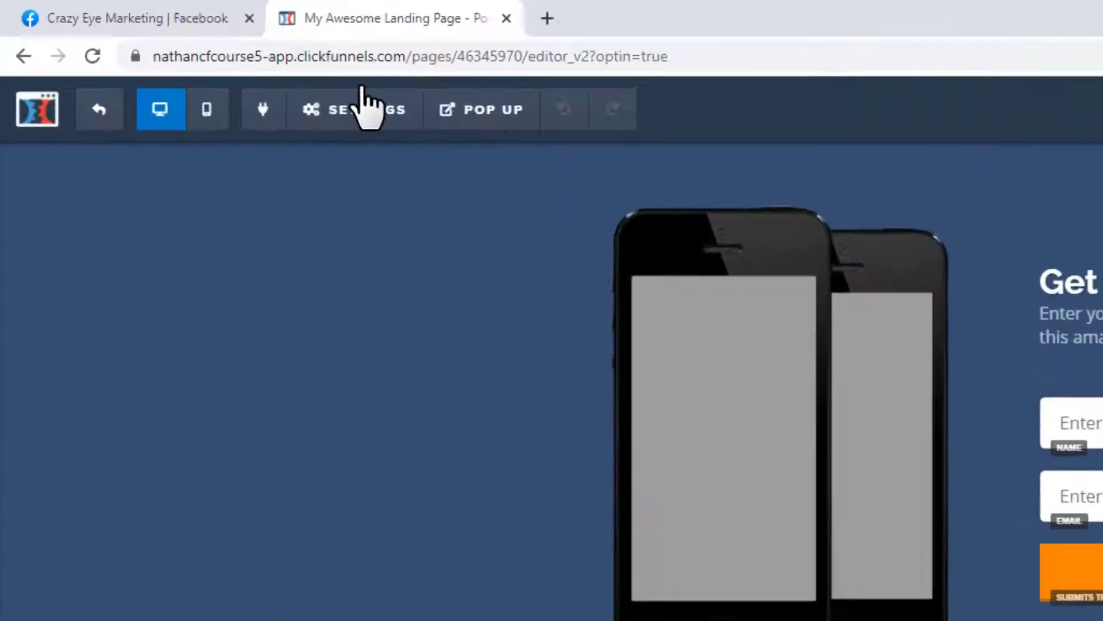
- Set the opt-in form integration to ClickFunnels Internal (Actionetics) adding the tag private-free, then save
mouse_move(407, 137)
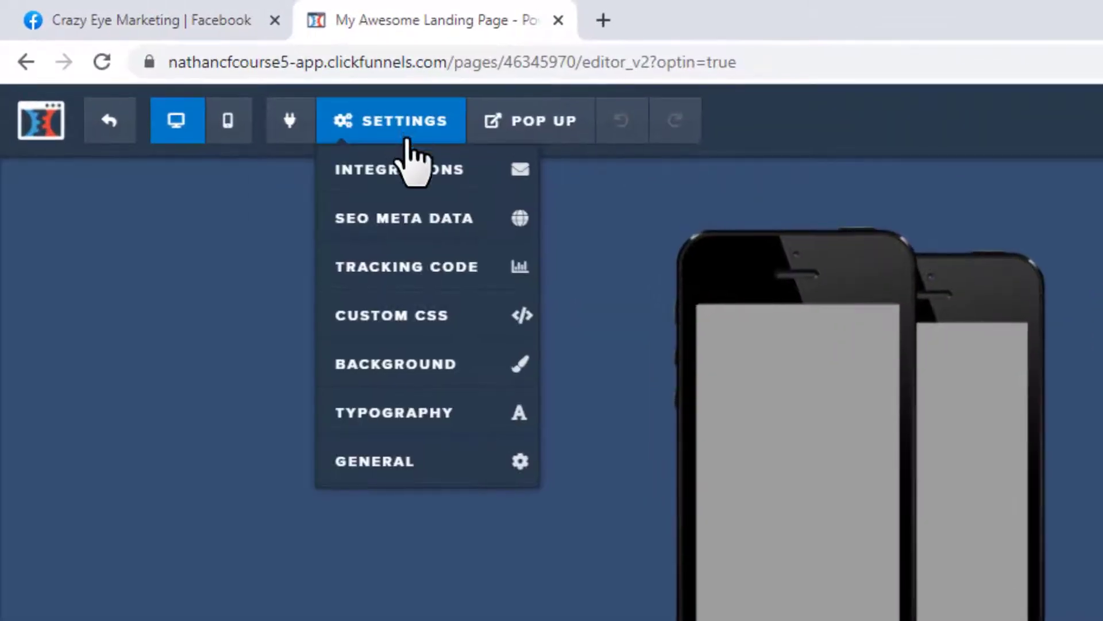
click(407, 172)
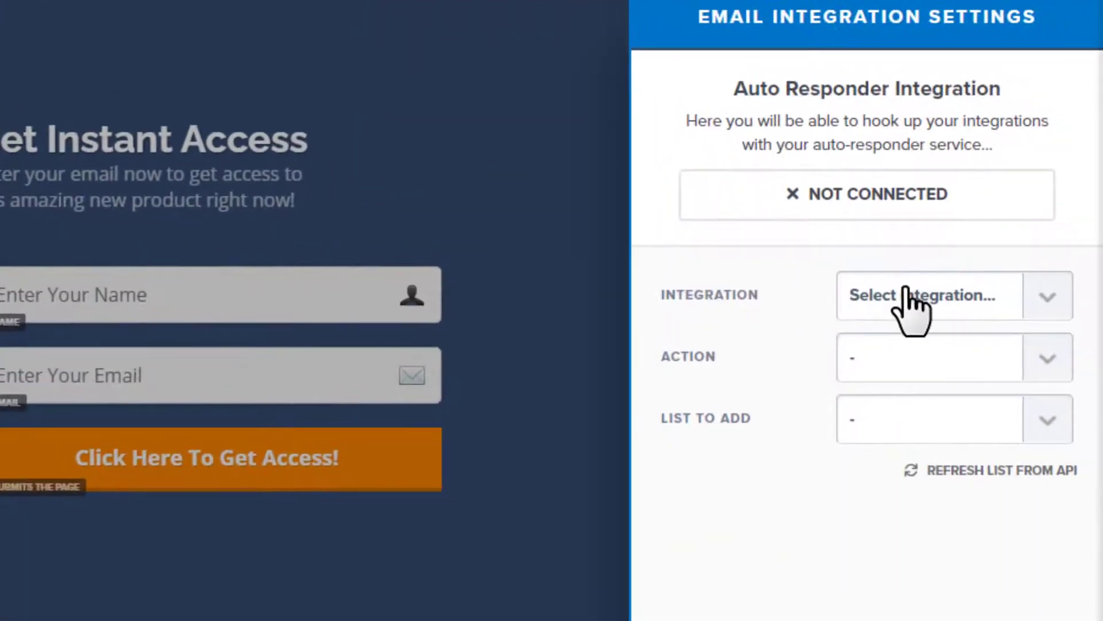
click(907, 296)
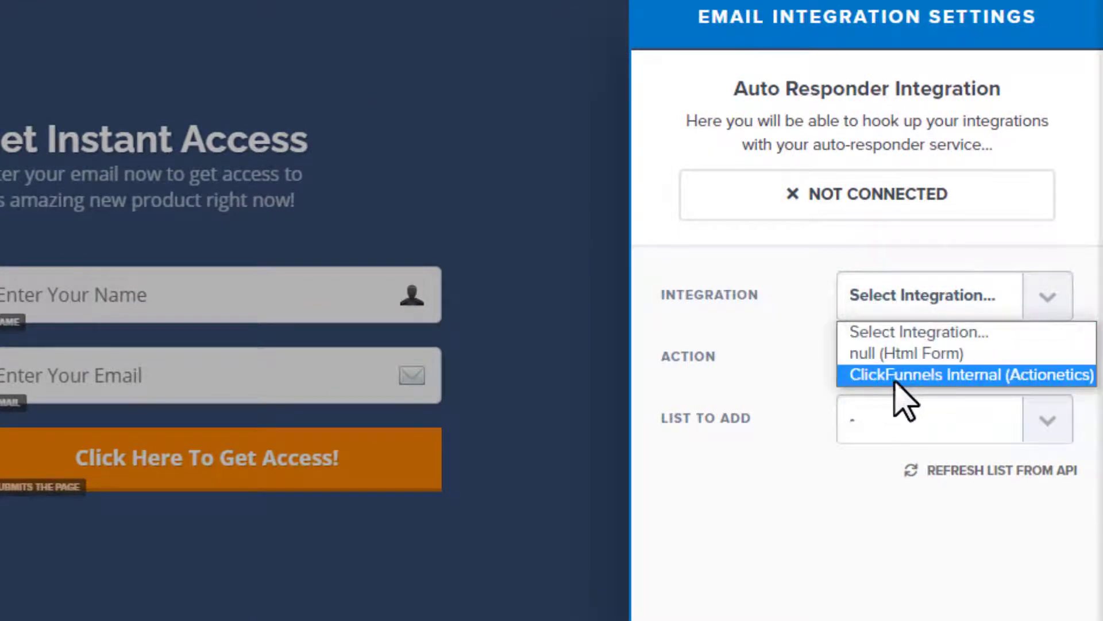
click(996, 378)
click(937, 369)
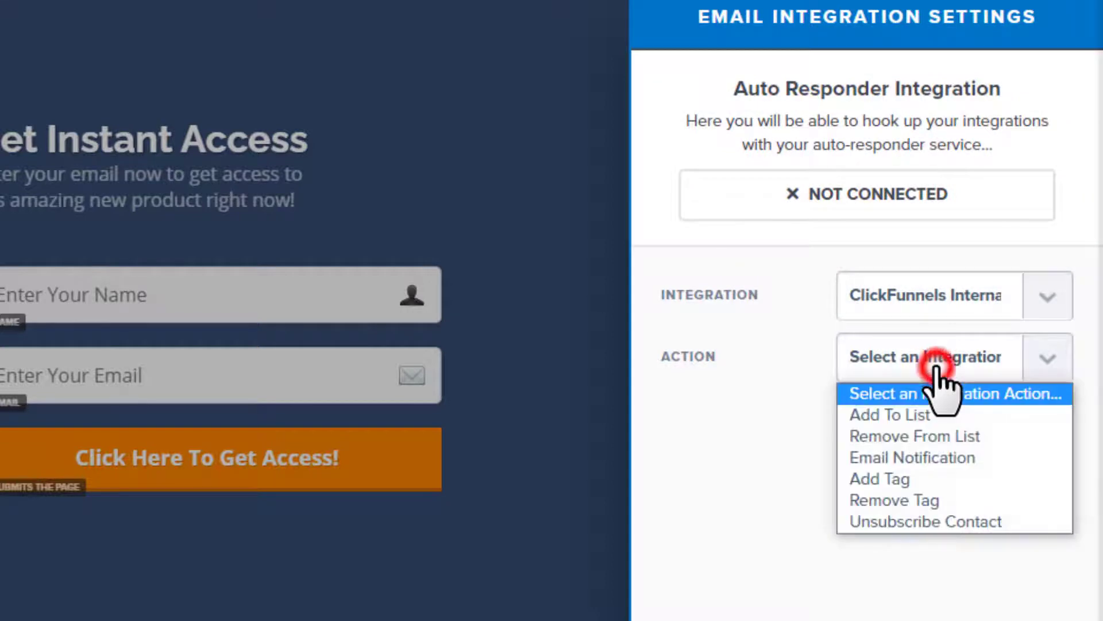
click(928, 481)
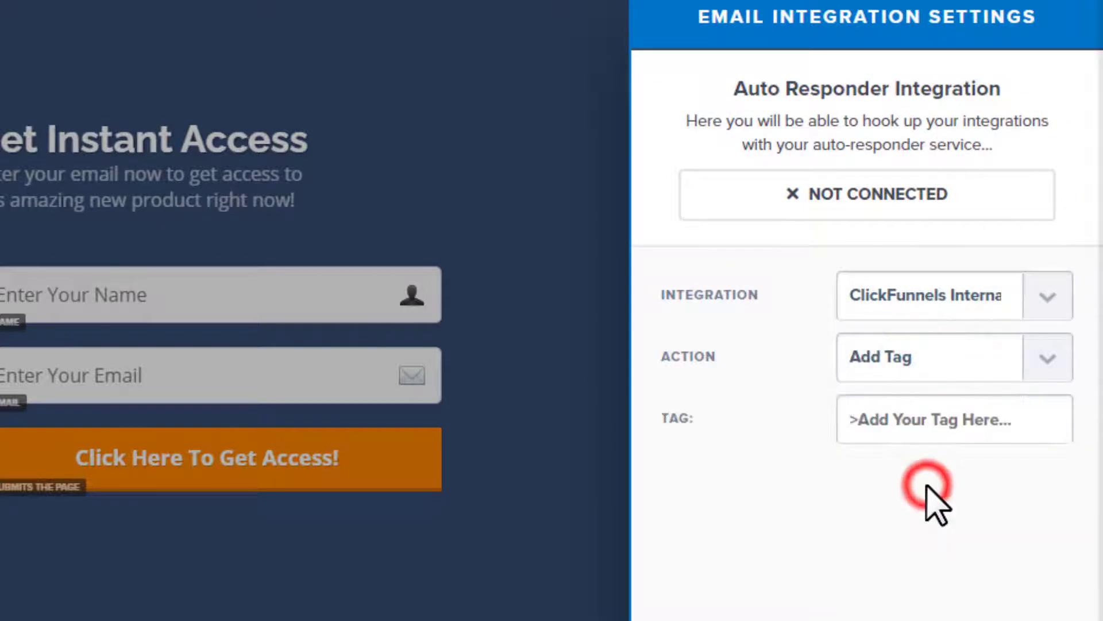
click(925, 412)
text(pr)
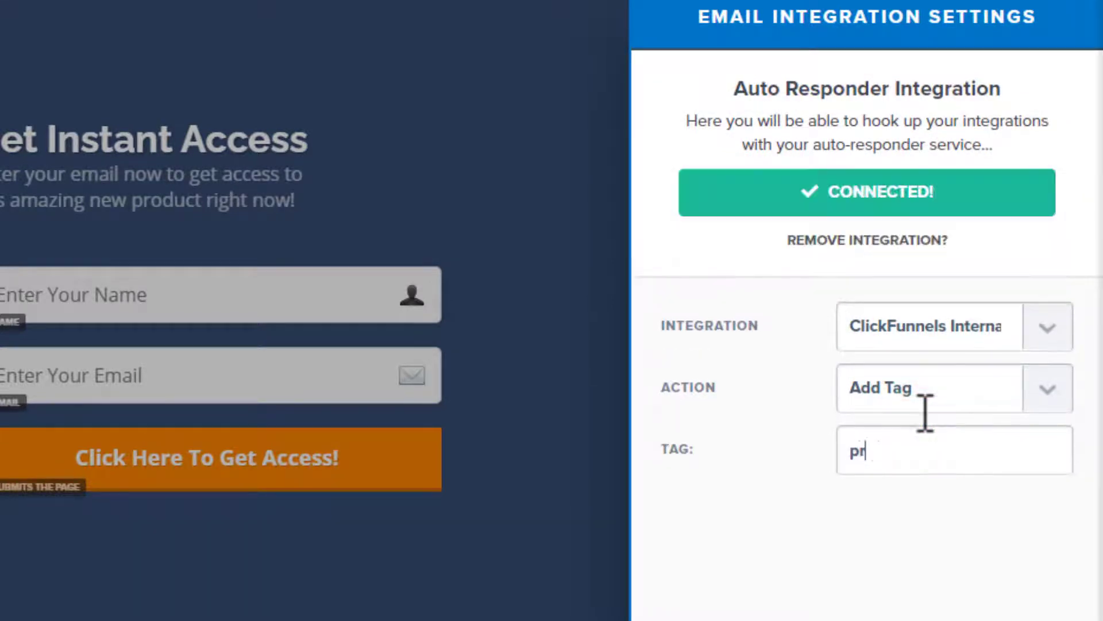
text(ivate-free)
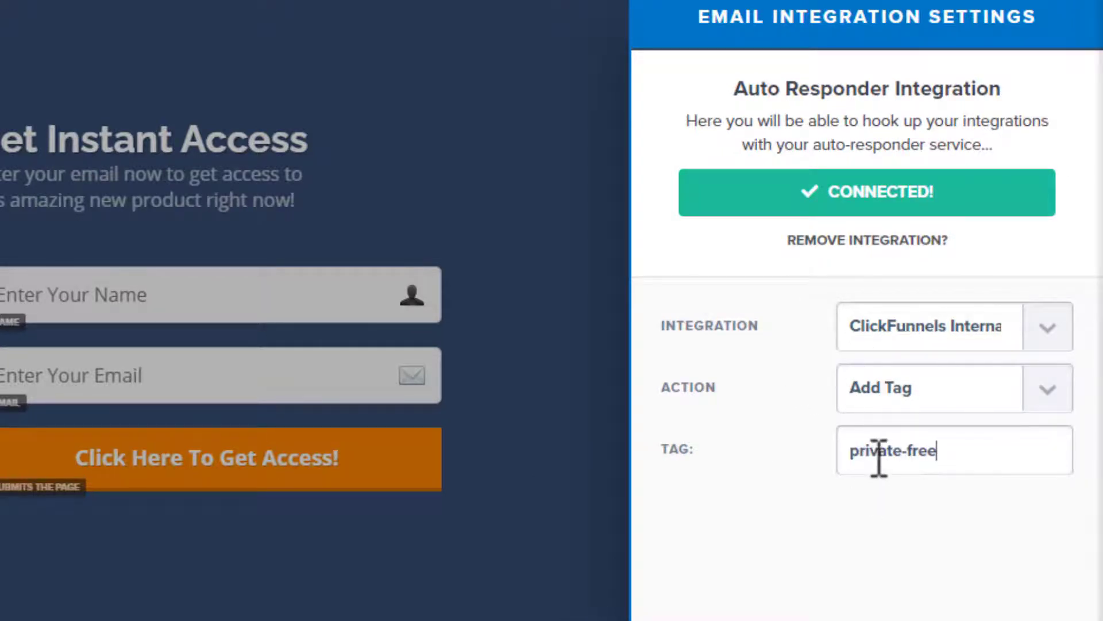
click(520, 553)
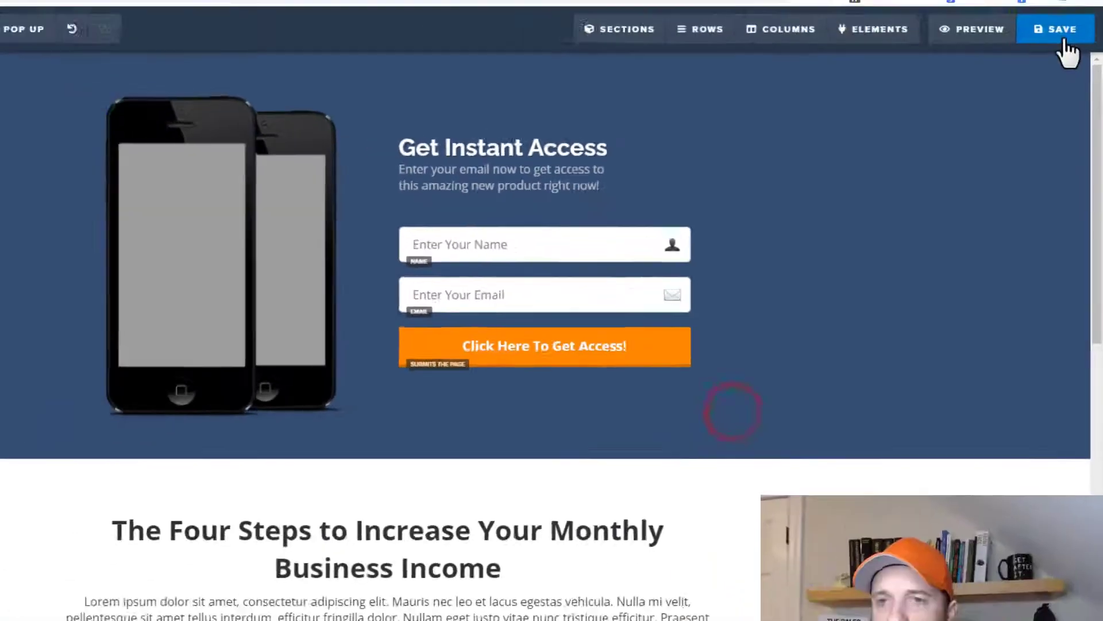
click(1071, 58)
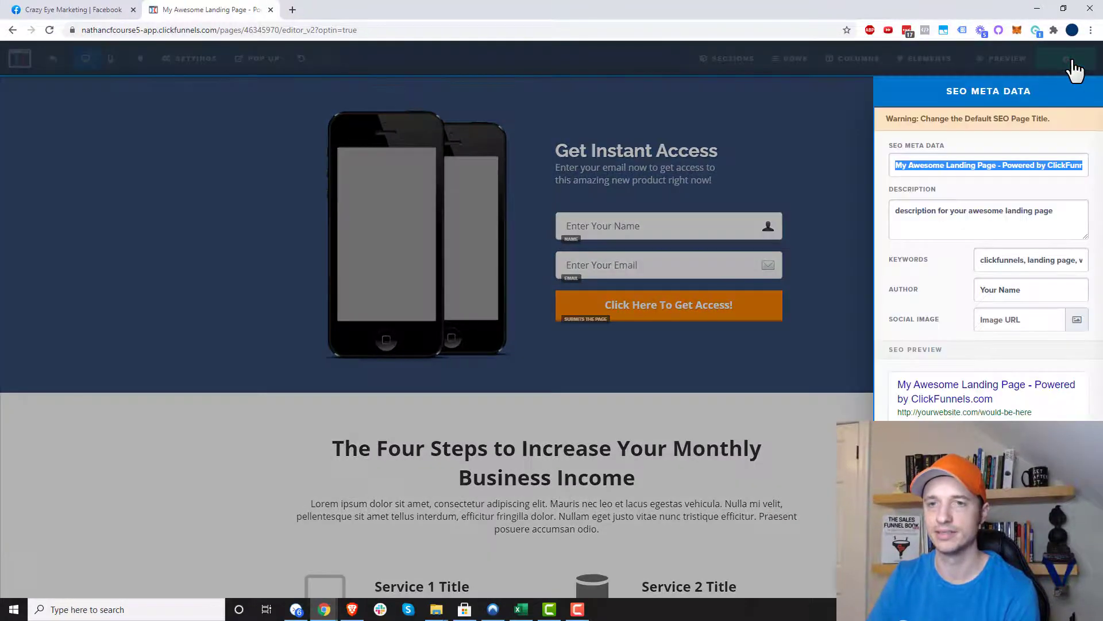
- Change the page's SEO title to 'trfdase', save, and return to the funnel steps
click(1016, 165)
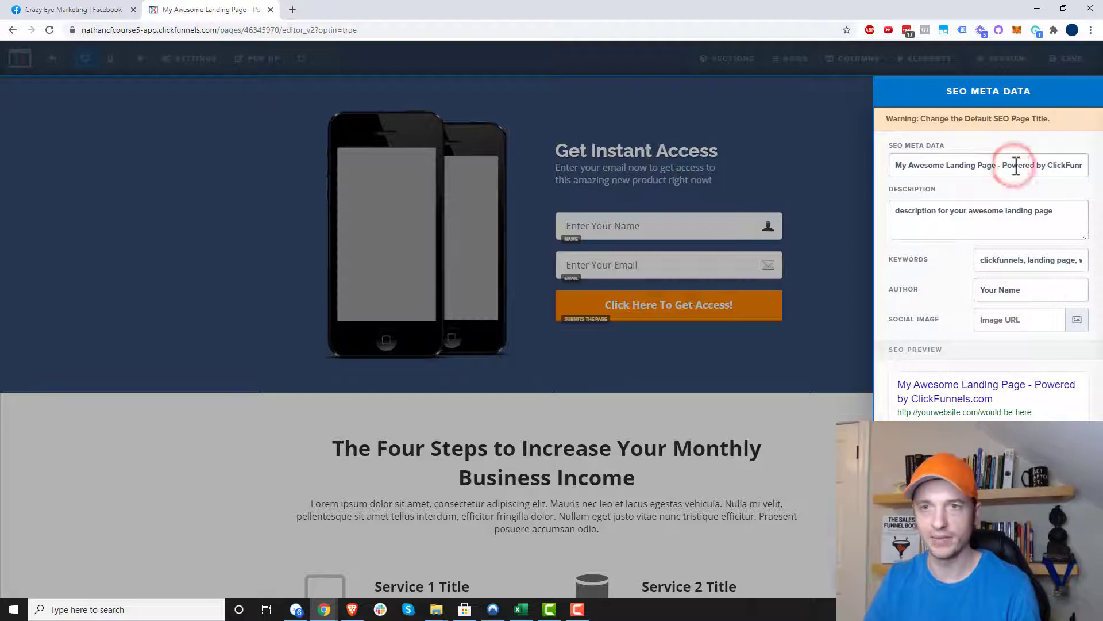
key(ctrl+a)
text(trfdase)
click(834, 287)
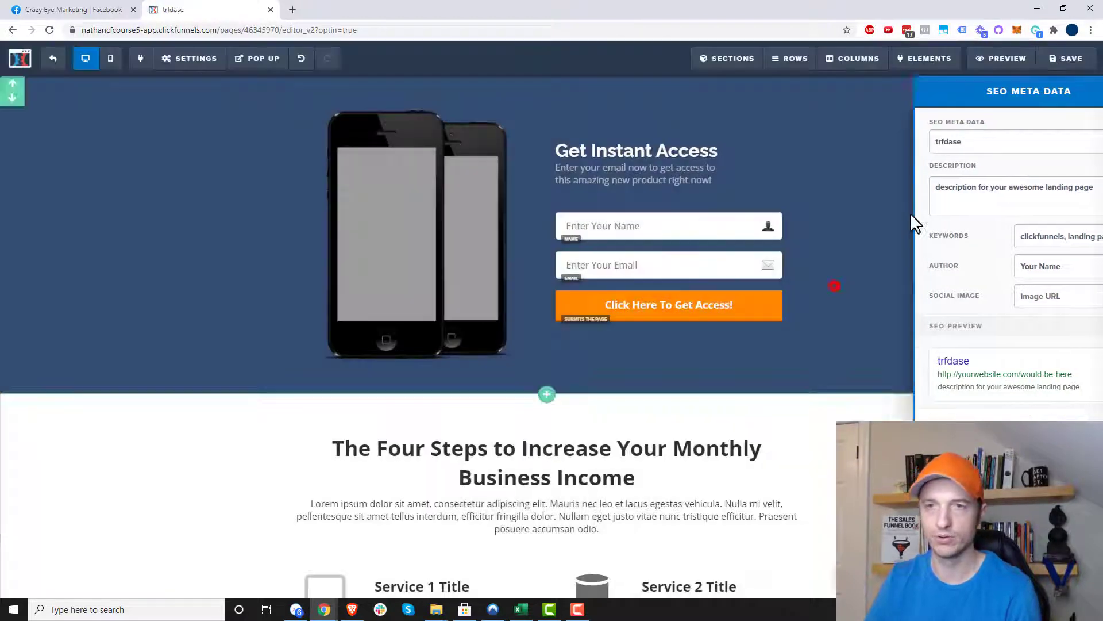
click(1072, 59)
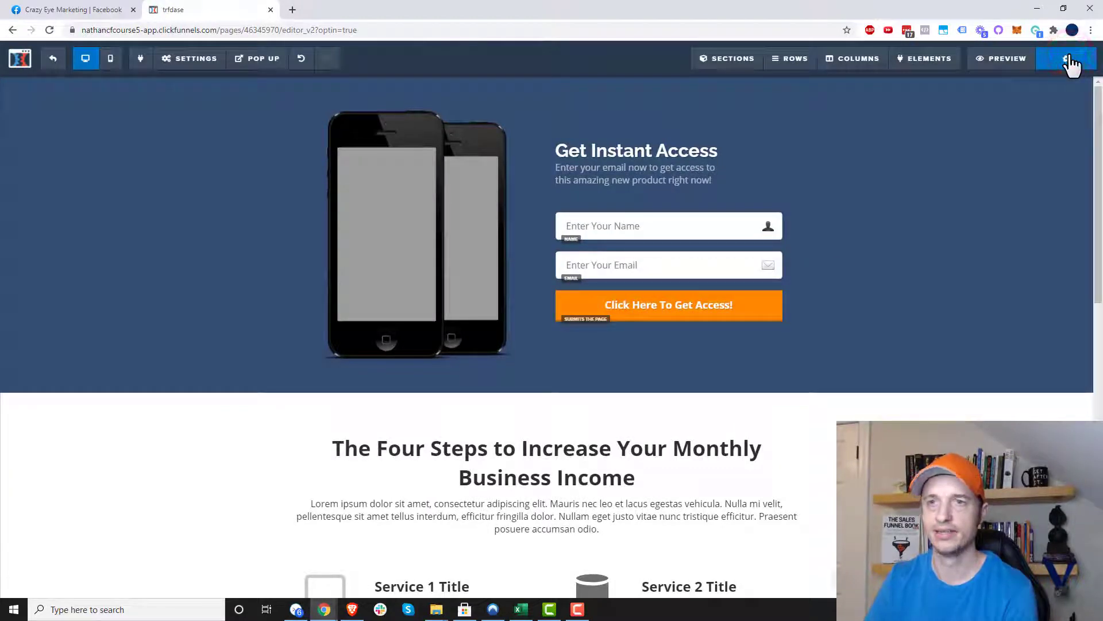
click(53, 62)
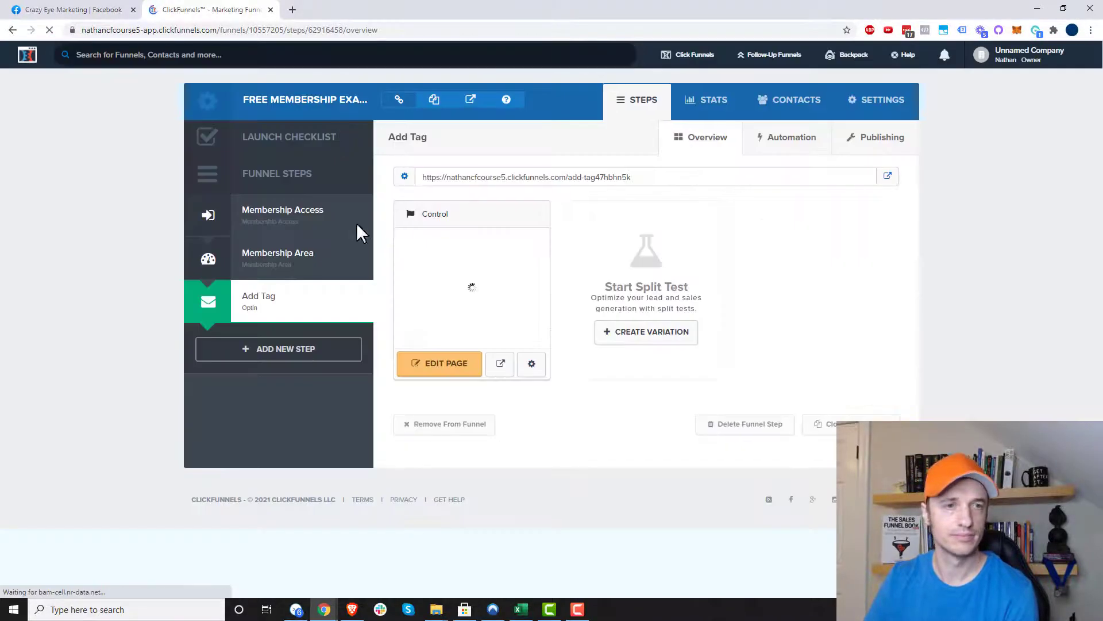
- Copy the Add Tag page URL from the funnel step
drag(655, 179, 424, 185)
right_click(439, 178)
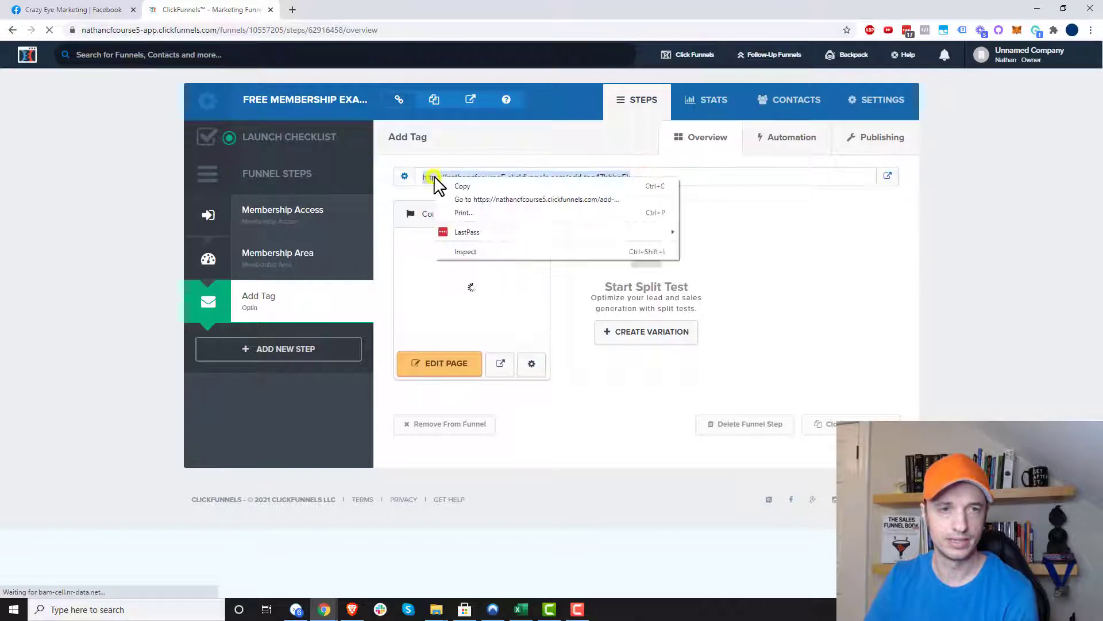
click(481, 187)
- Load the Add Tag page in Brave and submit the opt-in with a test name and e-mail
click(352, 609)
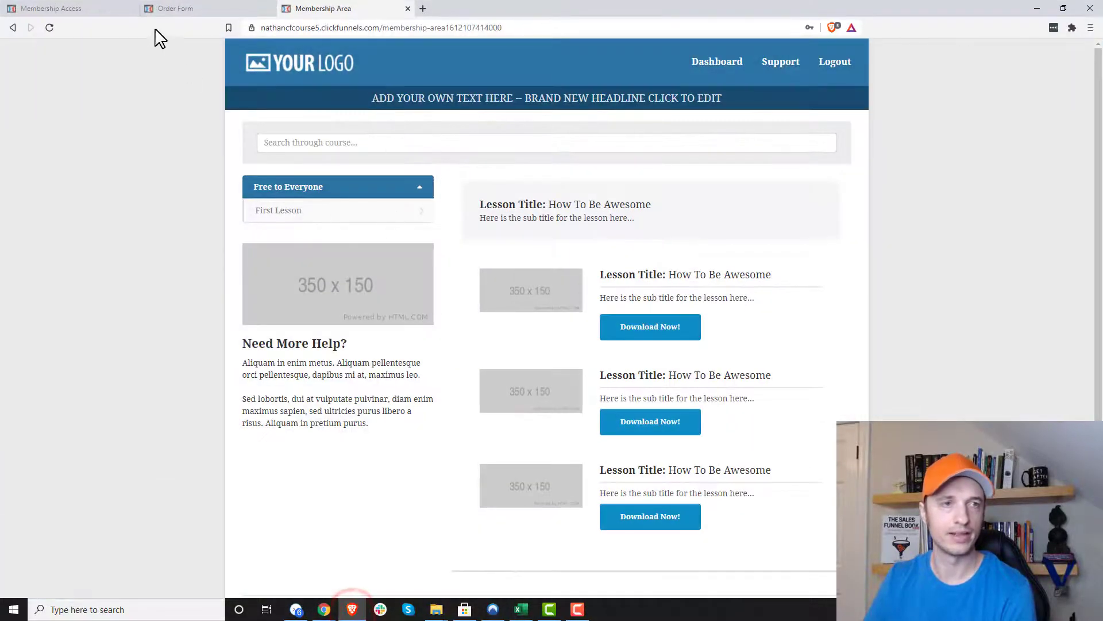
click(368, 28)
key(ctrl+v)
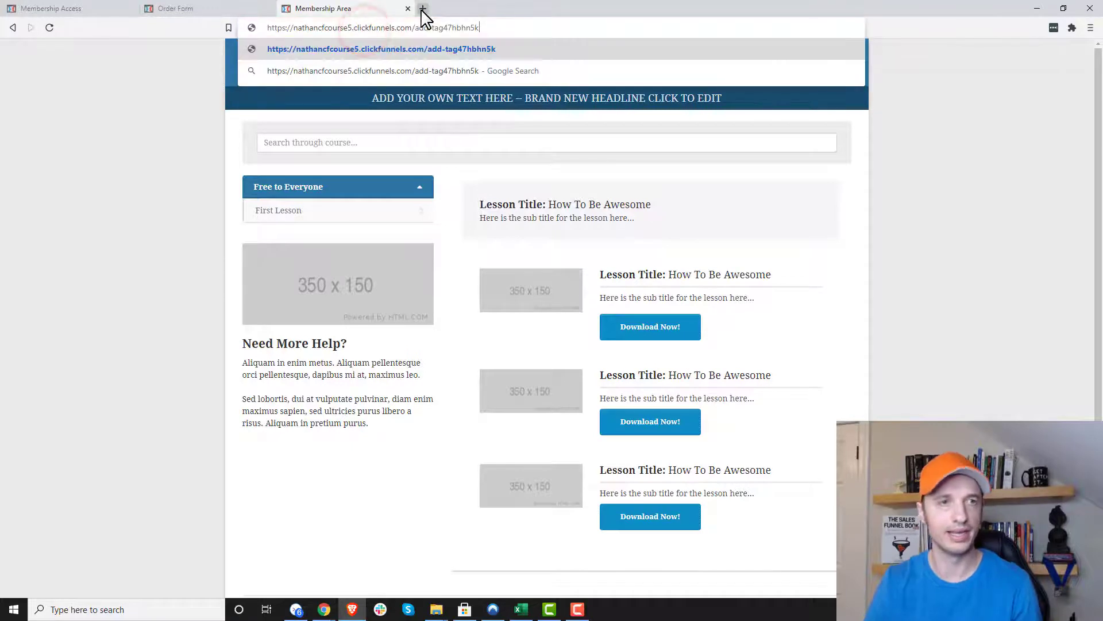
key(Return)
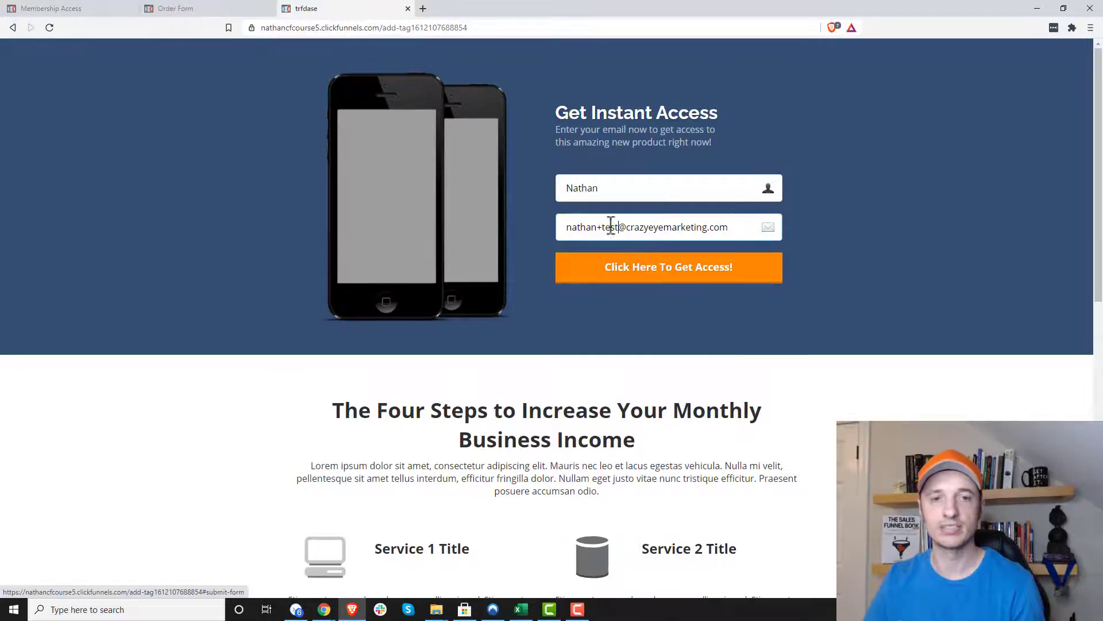
click(653, 275)
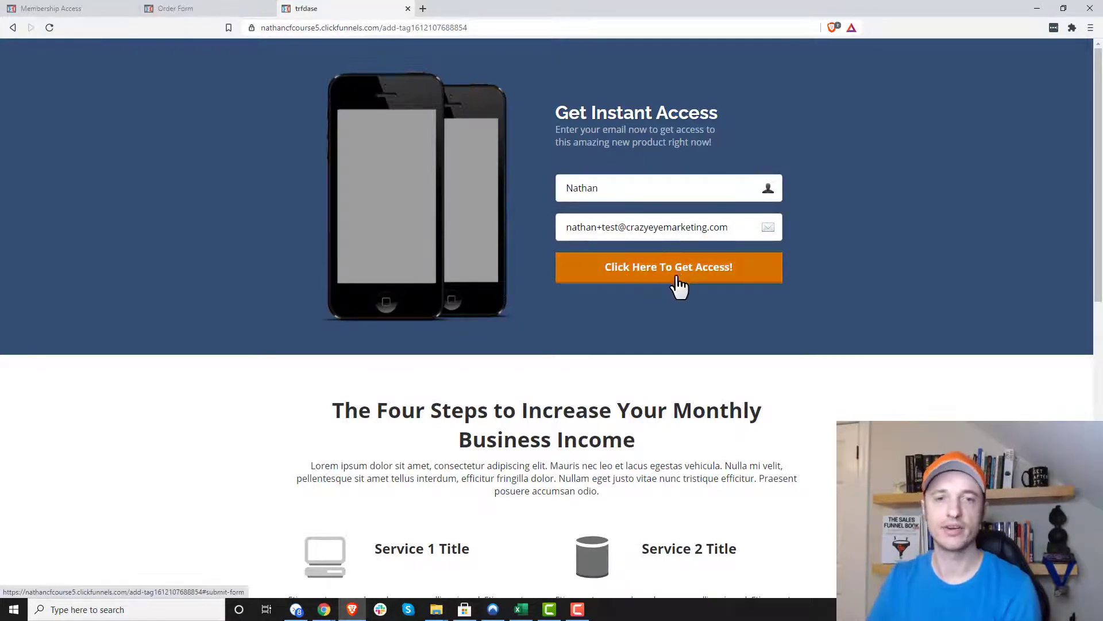
- Copy the Membership Access step URL and load it in Brave as the tagged test member
click(1037, 9)
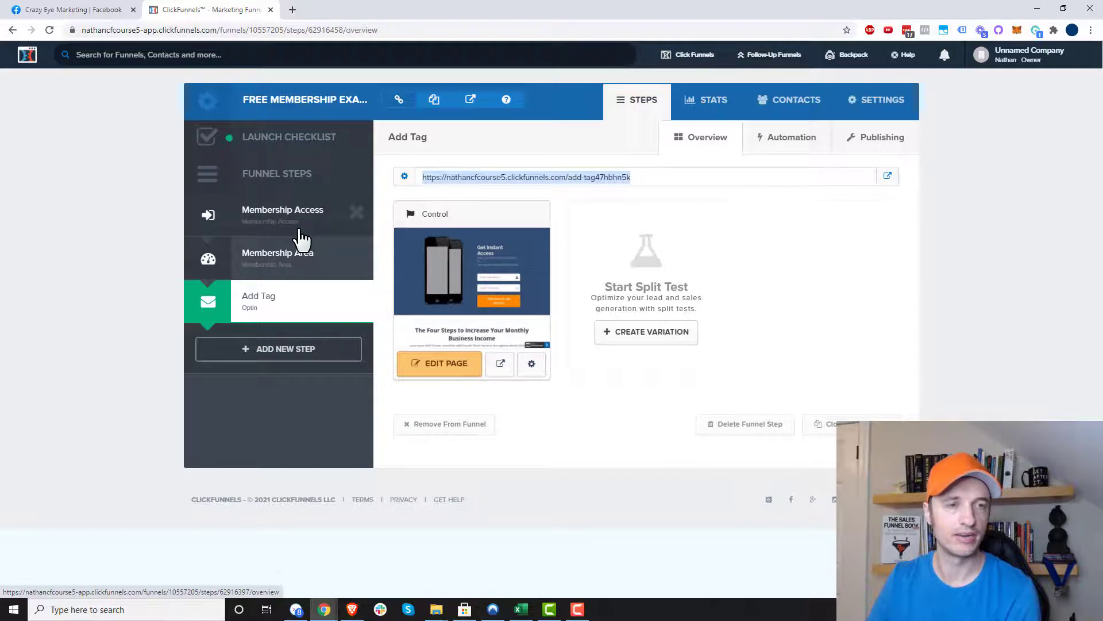
click(332, 234)
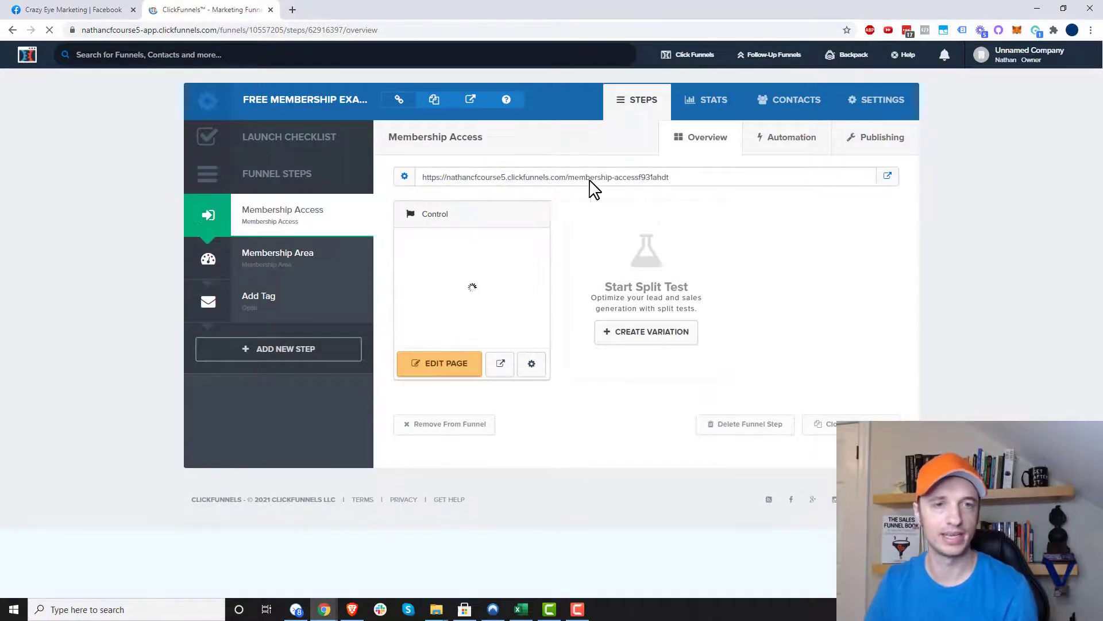
drag(688, 179, 419, 179)
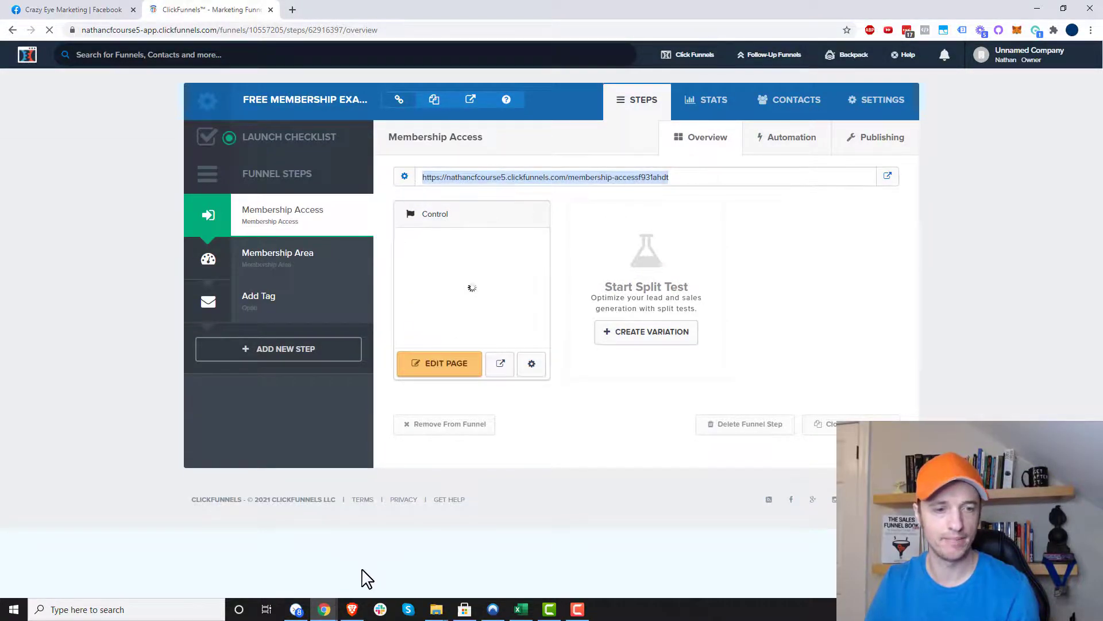
click(352, 609)
click(493, 28)
key(ctrl+v)
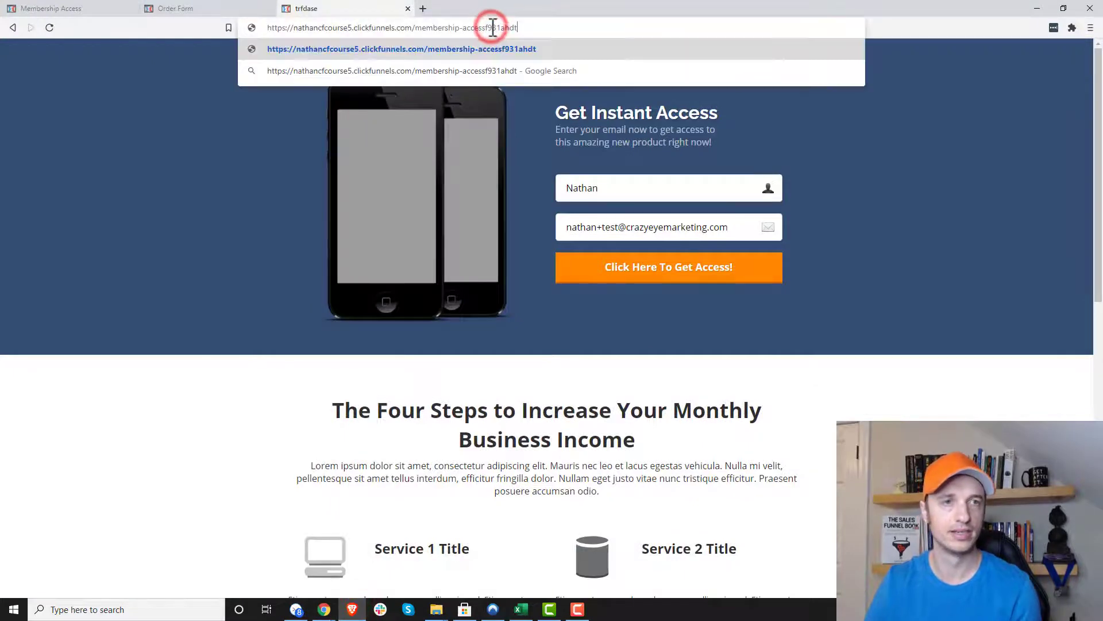
key(Return)
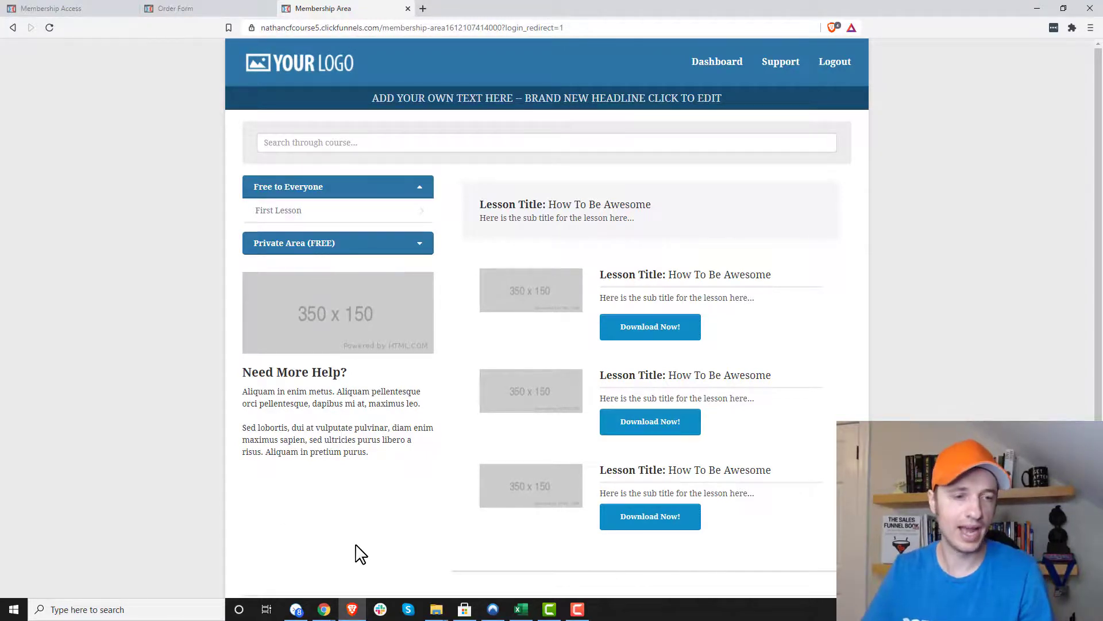
- Return to the ClickFunnels window and open the Membership Area step
mouse_move(325, 609)
click(429, 584)
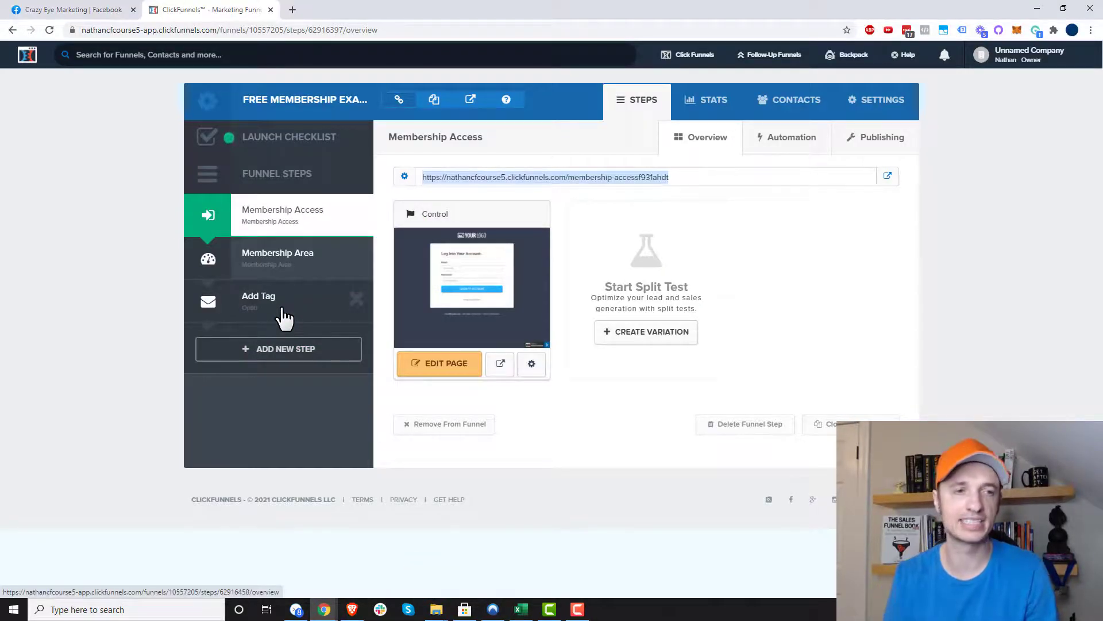
click(281, 266)
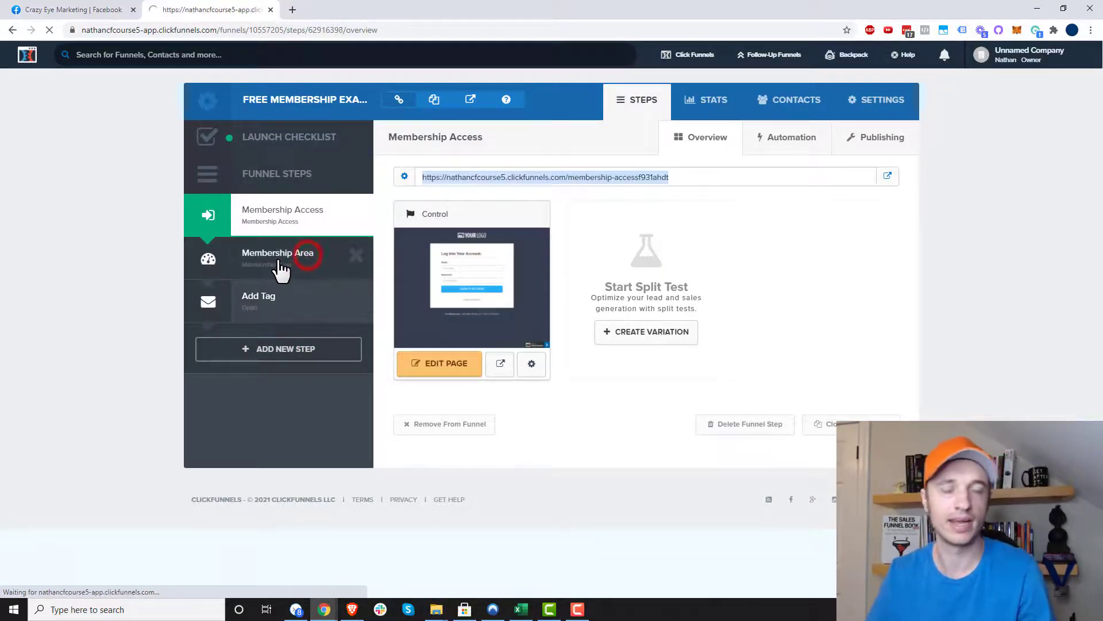